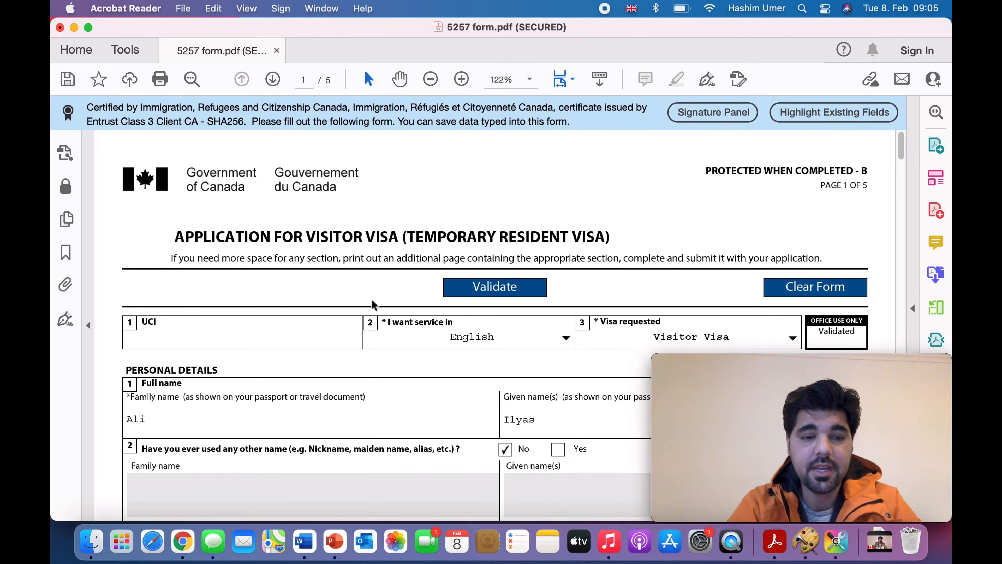
Step: Switch from Acrobat Reader to the IRCC document checklist in Chrome
{"action": "left_click", "coordinate": [184, 543]}
Step: Locate the Application Form(s) Upload File row on the IRCC checklist, then return to Acrobat Reader
{"action": "scroll", "coordinate": [243, 292], "scroll_direction": "up", "scroll_amount": 2}
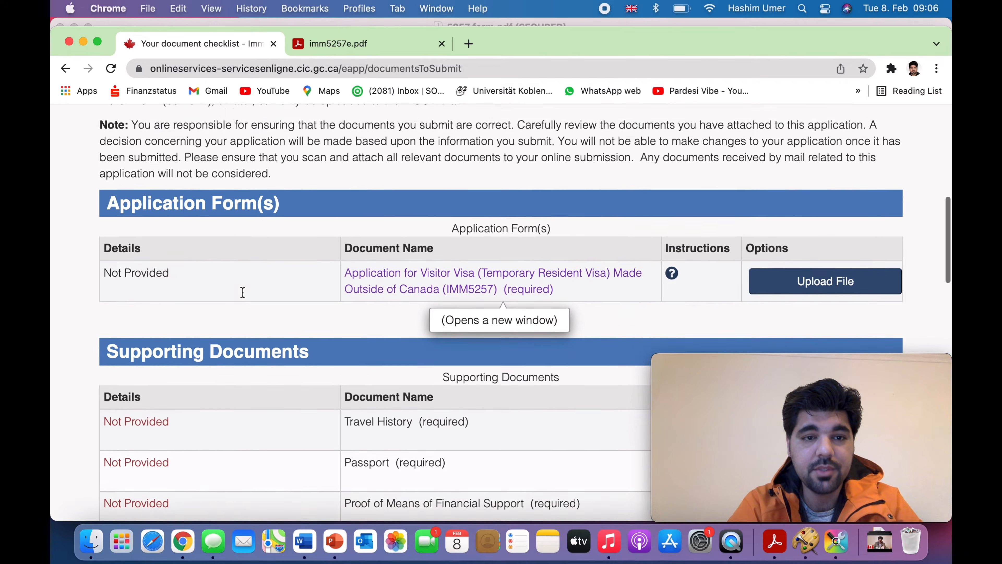
{"action": "scroll", "coordinate": [242, 292], "scroll_direction": "up", "scroll_amount": 10}
{"action": "scroll", "coordinate": [242, 292], "scroll_direction": "down", "scroll_amount": 8}
{"action": "scroll", "coordinate": [243, 292], "scroll_direction": "down", "scroll_amount": 5}
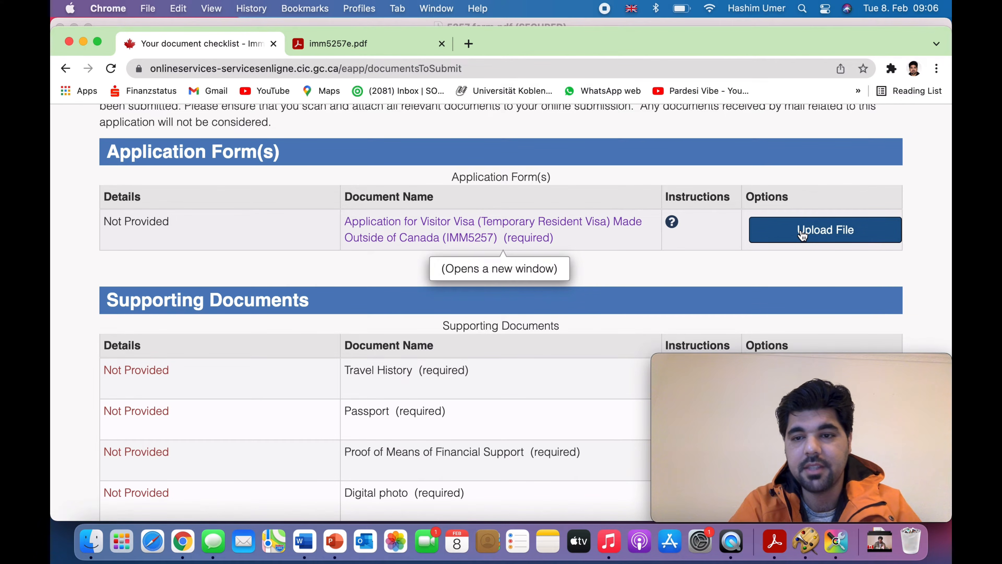
{"action": "mouse_move", "coordinate": [769, 509]}
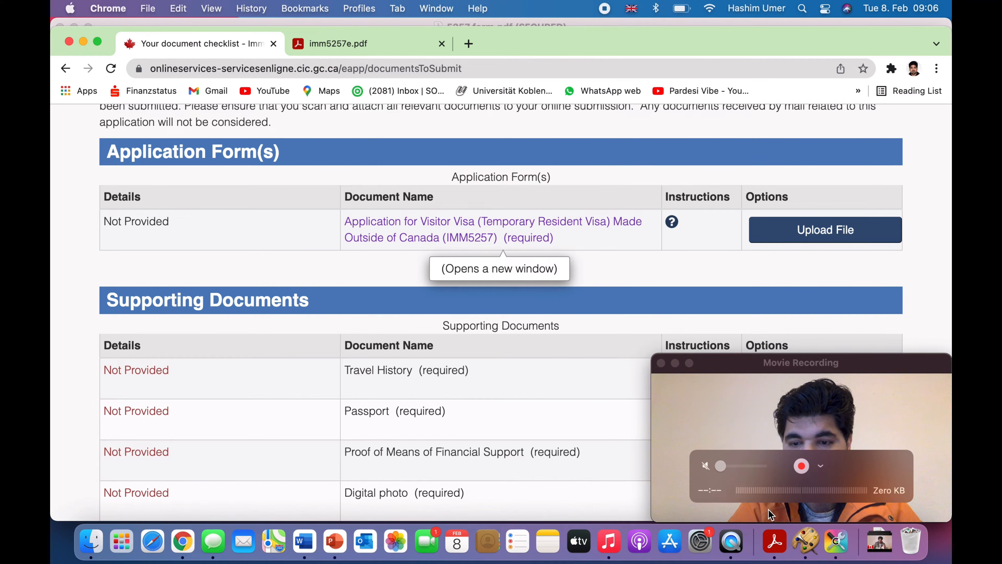
{"action": "left_click", "coordinate": [775, 541]}
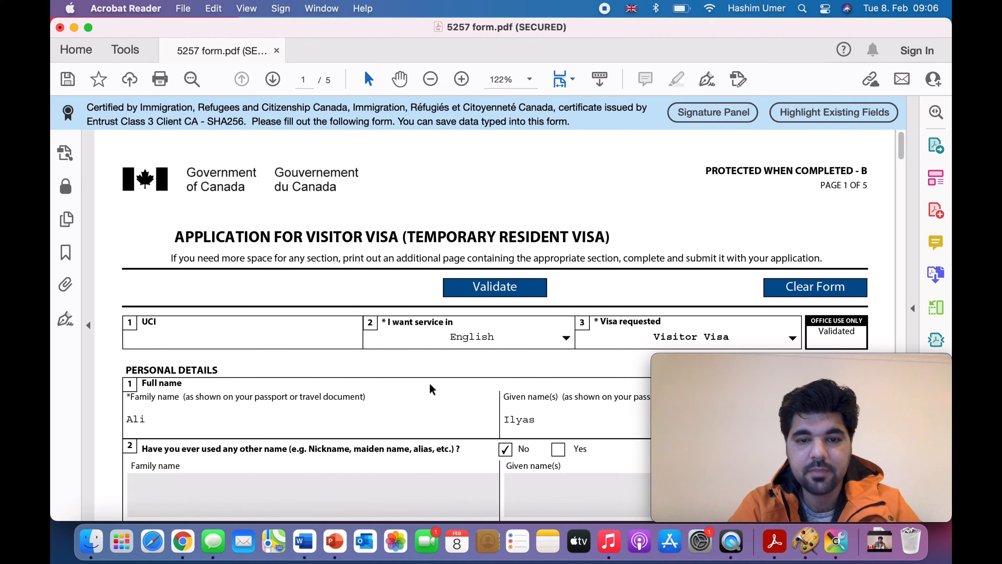
{"action": "scroll", "coordinate": [429, 382], "scroll_direction": "down", "scroll_amount": 5}
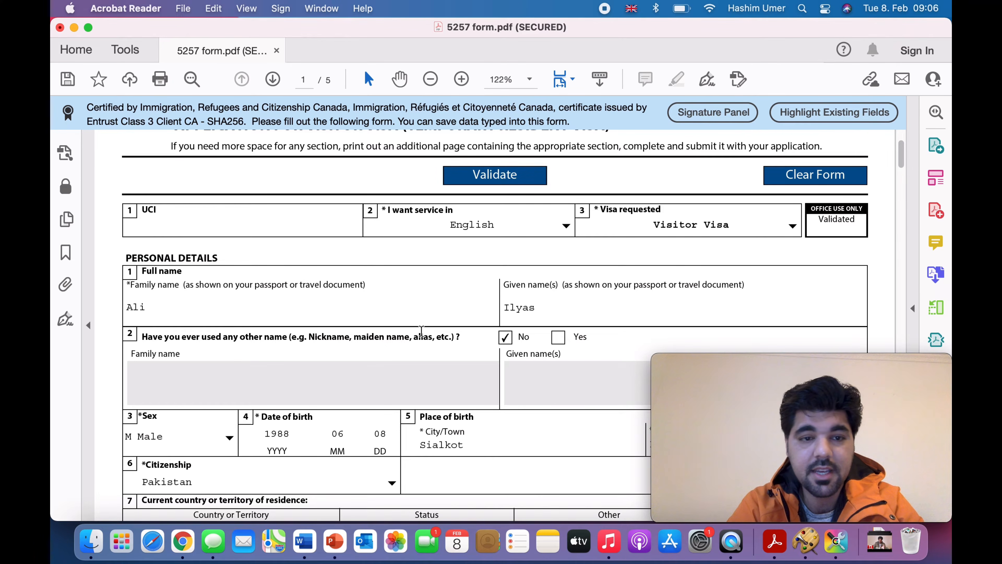
{"action": "scroll", "coordinate": [421, 331], "scroll_direction": "down", "scroll_amount": 3}
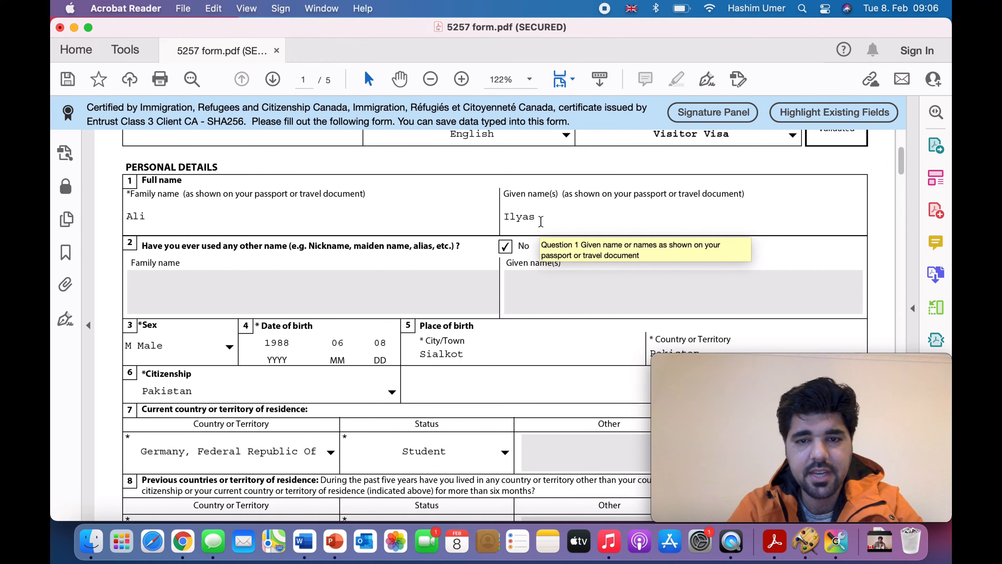
{"action": "scroll", "coordinate": [414, 241], "scroll_direction": "down", "scroll_amount": 2}
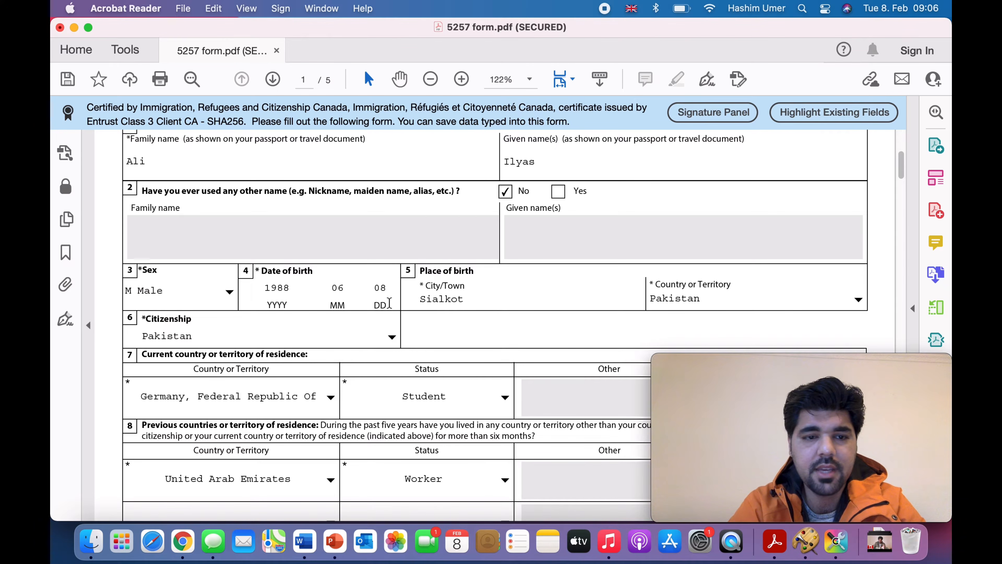
{"action": "scroll", "coordinate": [389, 303], "scroll_direction": "down", "scroll_amount": 3}
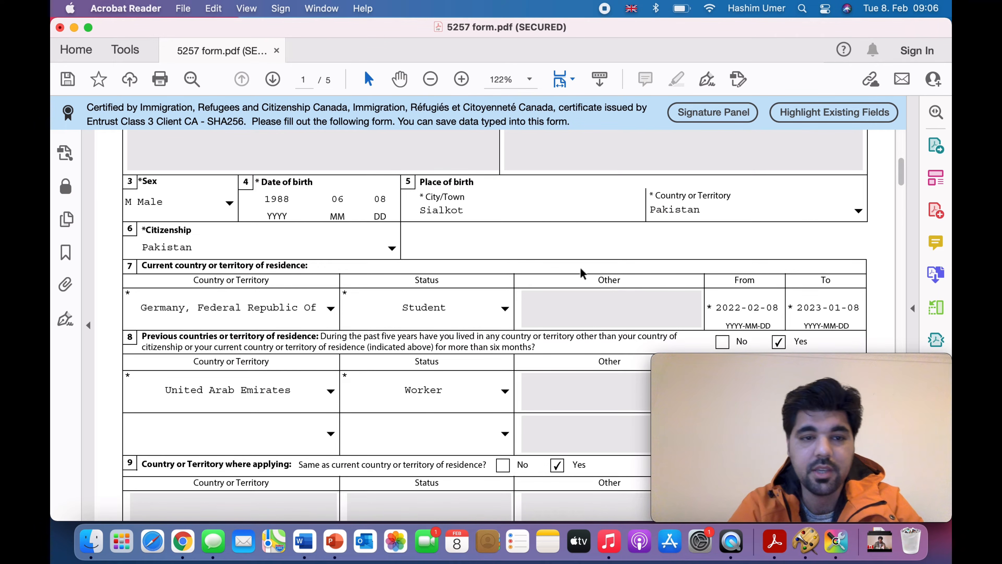
{"action": "scroll", "coordinate": [580, 266], "scroll_direction": "down", "scroll_amount": 2}
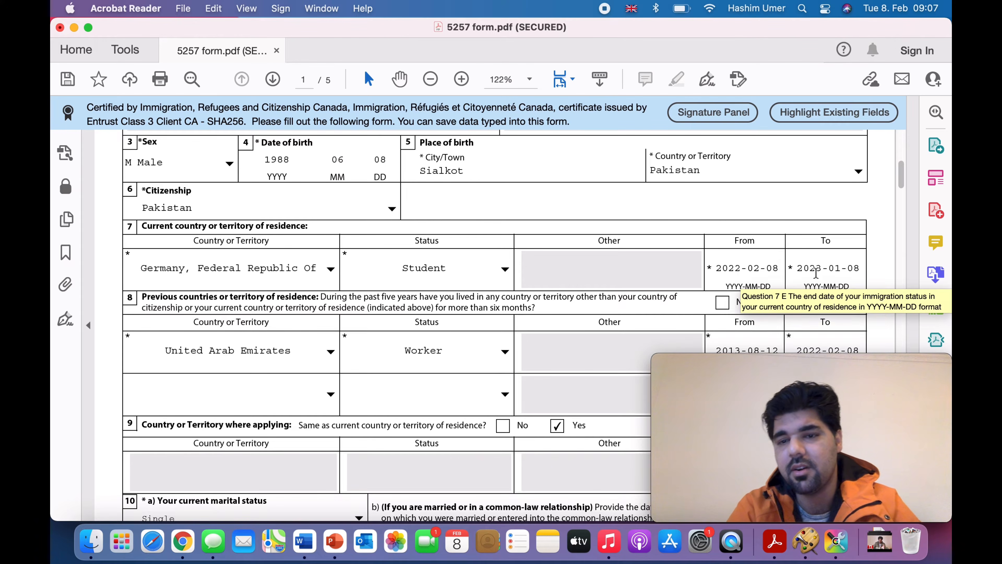
{"action": "scroll", "coordinate": [580, 328], "scroll_direction": "down", "scroll_amount": 5}
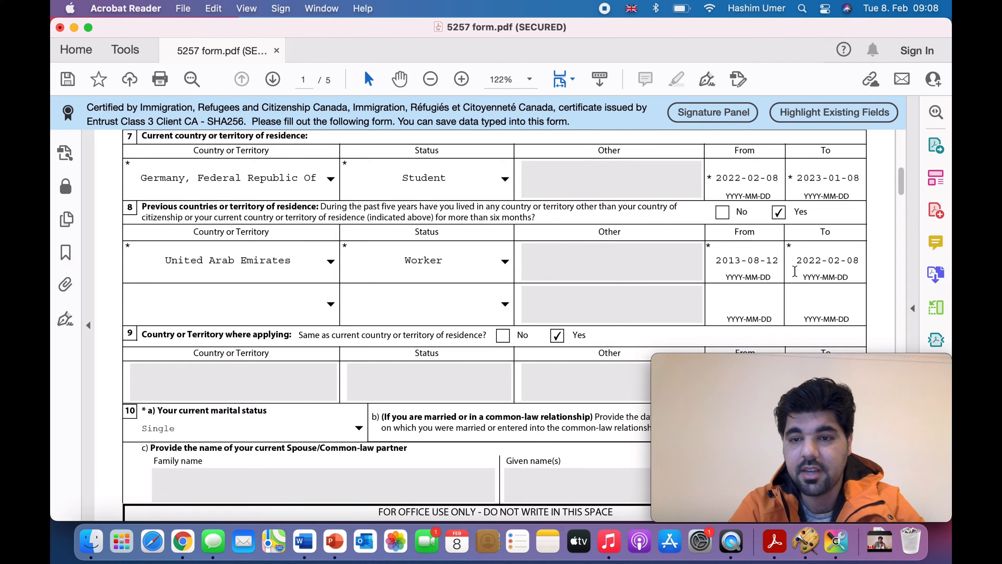
{"action": "scroll", "coordinate": [688, 285], "scroll_direction": "down", "scroll_amount": 5}
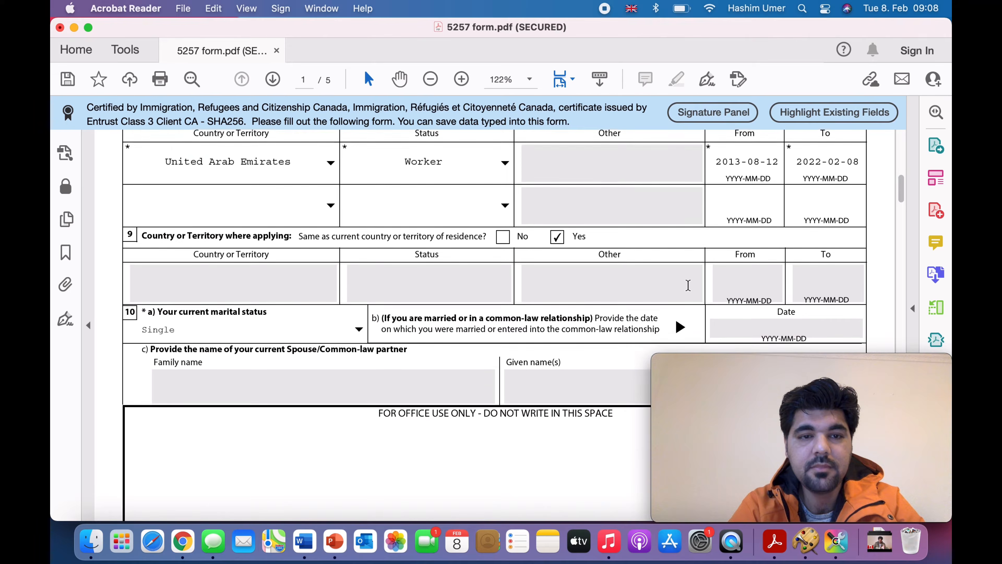
{"action": "scroll", "coordinate": [688, 285], "scroll_direction": "up", "scroll_amount": 1}
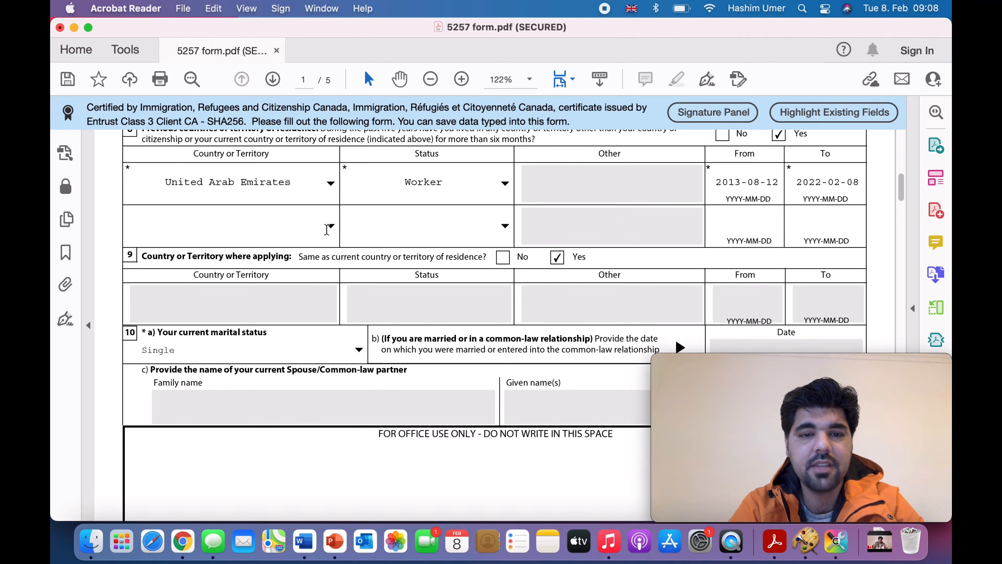
{"action": "scroll", "coordinate": [414, 272], "scroll_direction": "down", "scroll_amount": 1}
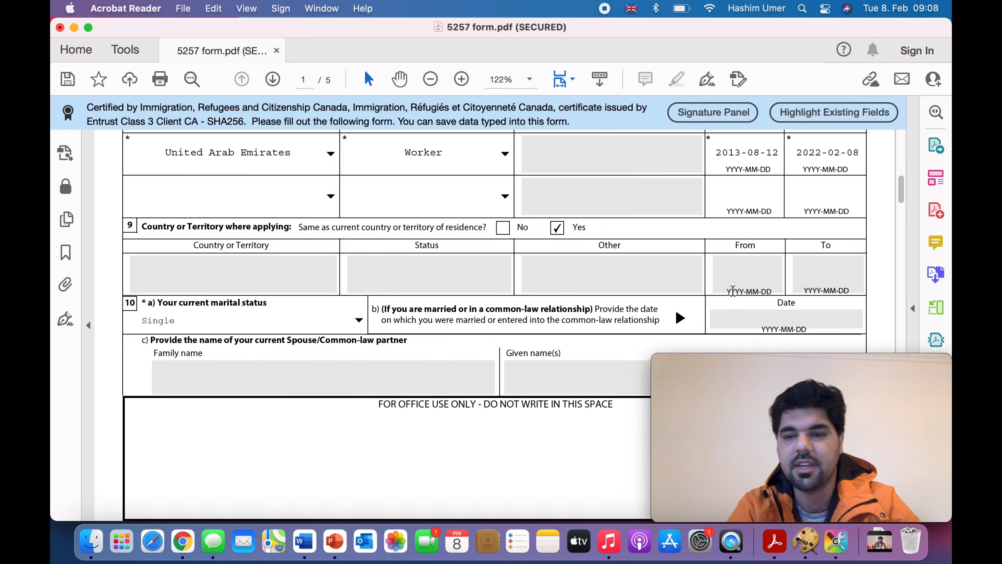
{"action": "scroll", "coordinate": [732, 292], "scroll_direction": "down", "scroll_amount": 3}
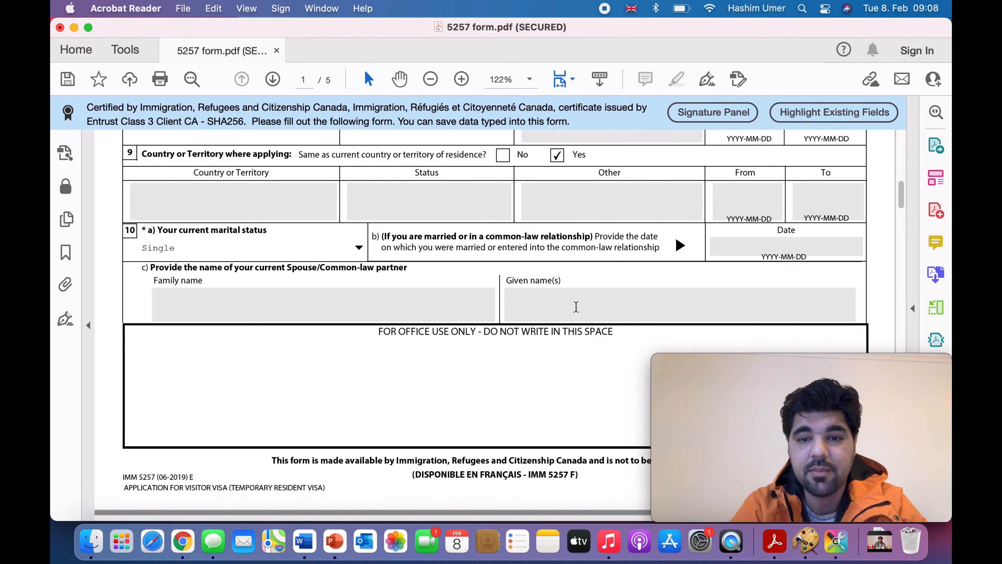
{"action": "scroll", "coordinate": [550, 314], "scroll_direction": "down", "scroll_amount": 2}
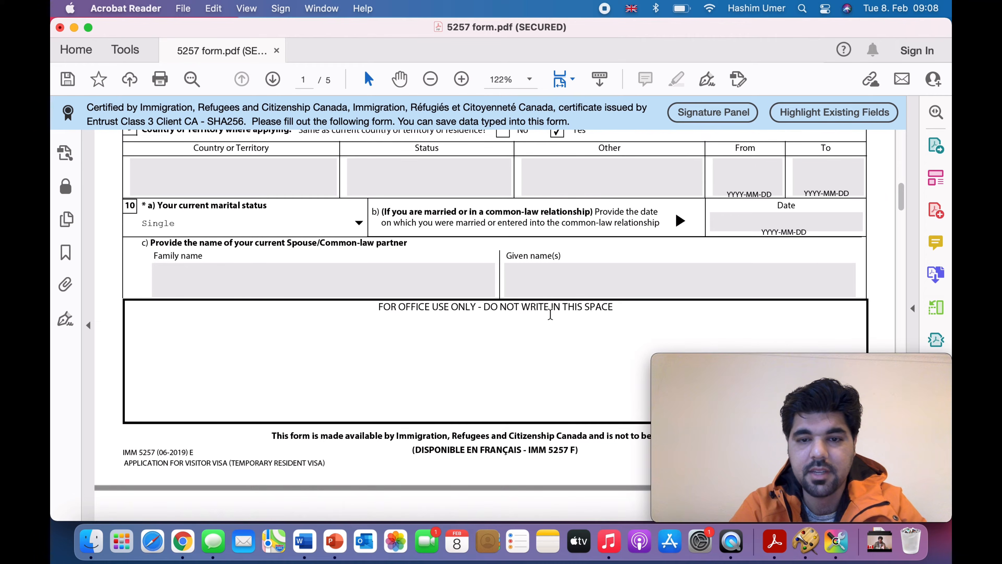
{"action": "scroll", "coordinate": [550, 314], "scroll_direction": "down", "scroll_amount": 2}
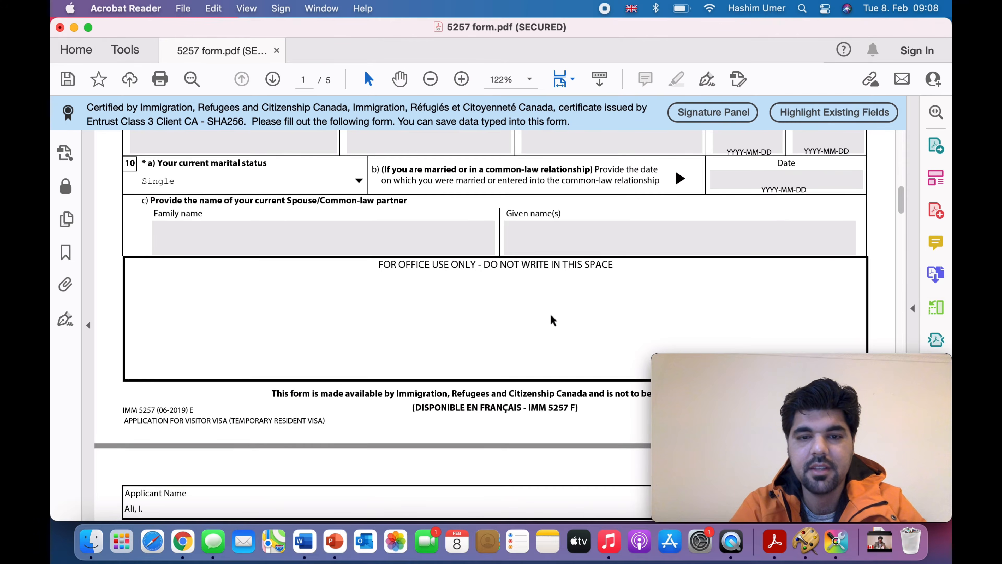
{"action": "scroll", "coordinate": [459, 294], "scroll_direction": "down", "scroll_amount": 14}
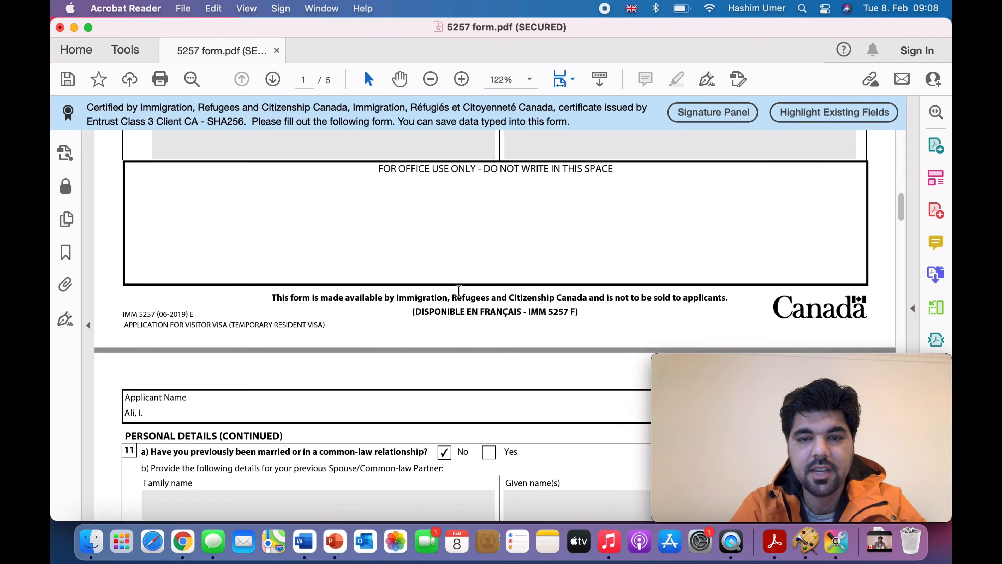
{"action": "scroll", "coordinate": [459, 291], "scroll_direction": "down", "scroll_amount": 5}
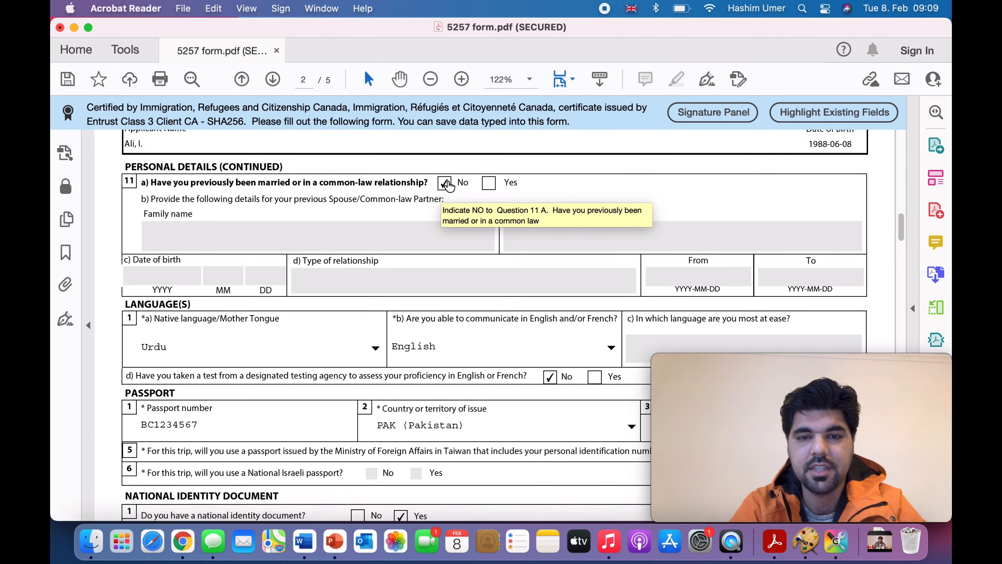
{"action": "scroll", "coordinate": [447, 281], "scroll_direction": "down", "scroll_amount": 5}
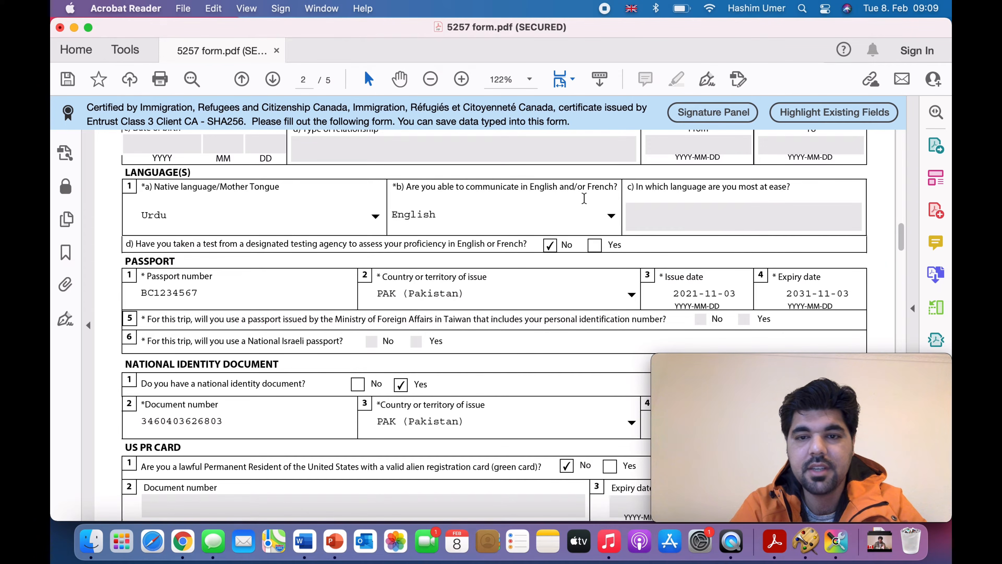
{"action": "left_click", "coordinate": [611, 216]}
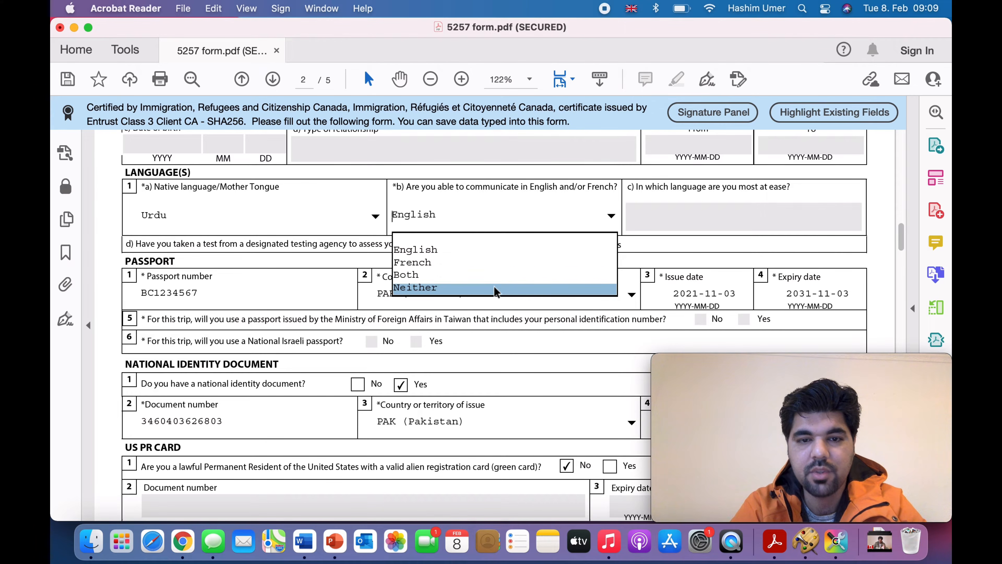
{"action": "left_click", "coordinate": [488, 251]}
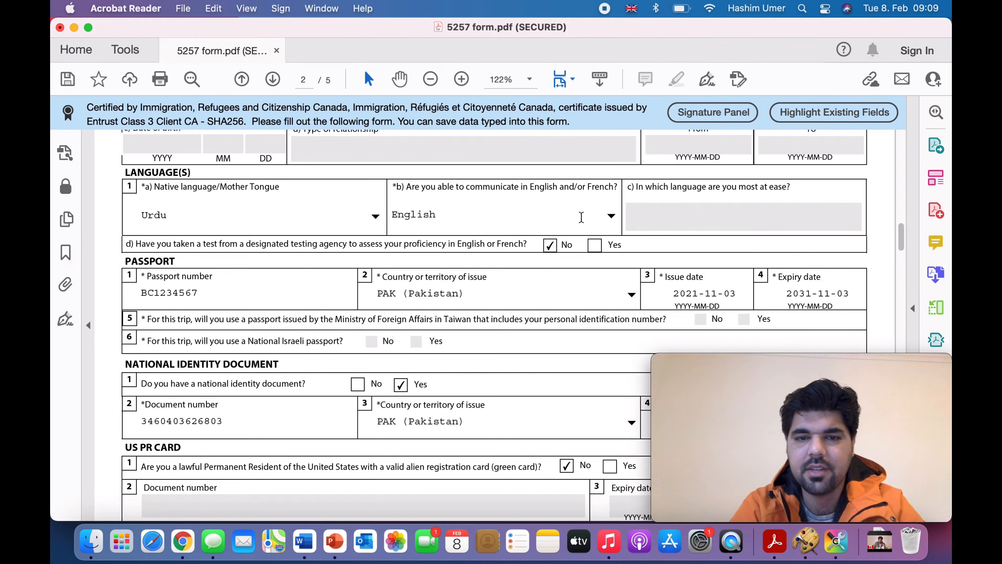
{"action": "scroll", "coordinate": [388, 285], "scroll_direction": "down", "scroll_amount": 3}
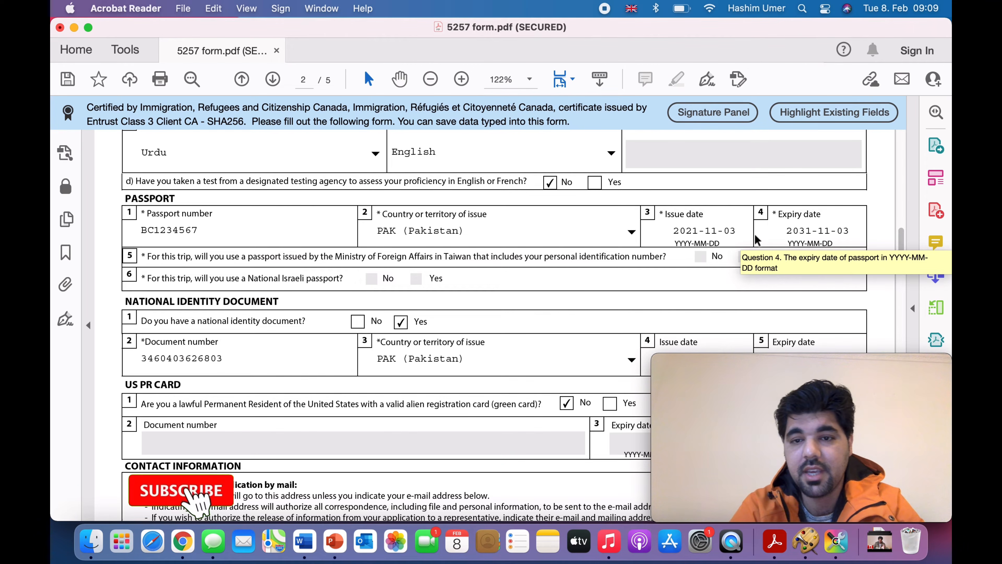
{"action": "scroll", "coordinate": [586, 266], "scroll_direction": "down", "scroll_amount": 3}
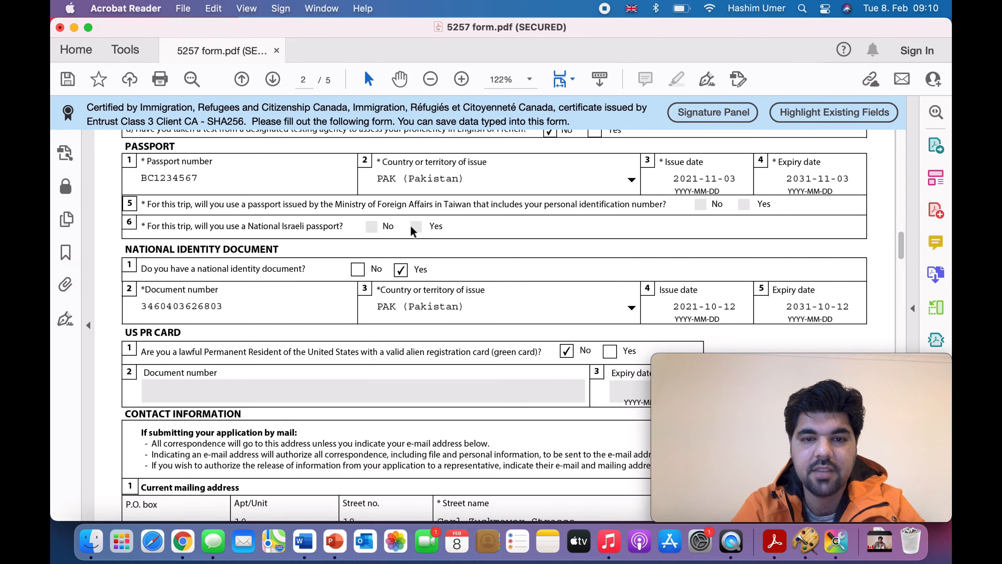
{"action": "scroll", "coordinate": [284, 285], "scroll_direction": "down", "scroll_amount": 3}
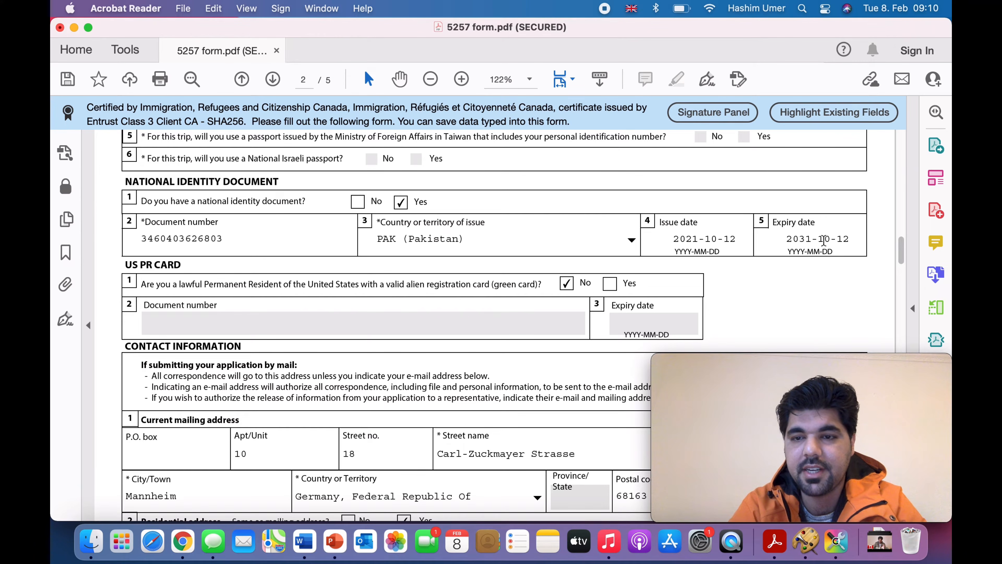
{"action": "scroll", "coordinate": [714, 255], "scroll_direction": "down", "scroll_amount": 3}
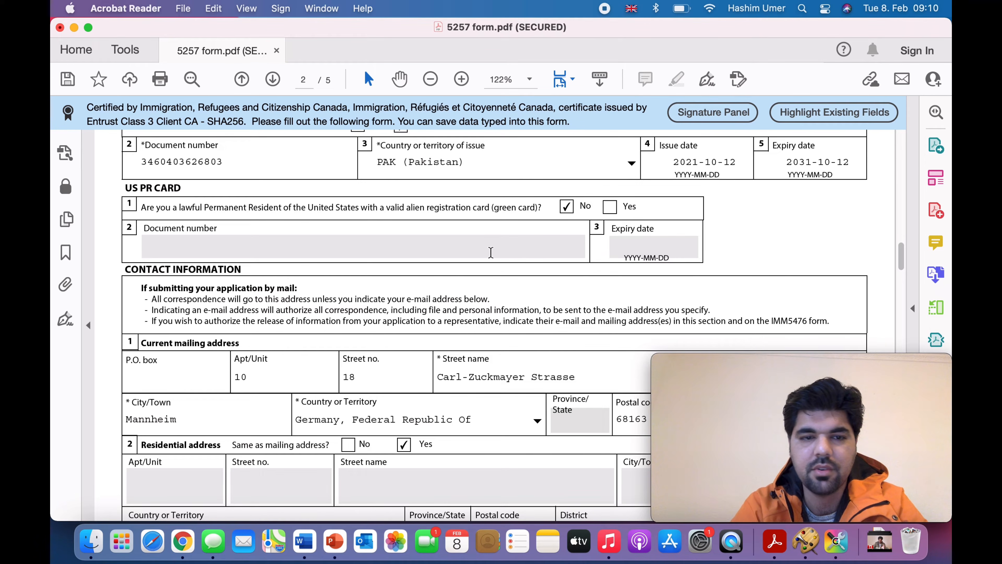
{"action": "scroll", "coordinate": [465, 274], "scroll_direction": "down", "scroll_amount": 3}
Step: Mark the main telephone as an Other number and re-enter country code 49
{"action": "scroll", "coordinate": [536, 205], "scroll_direction": "up", "scroll_amount": 3}
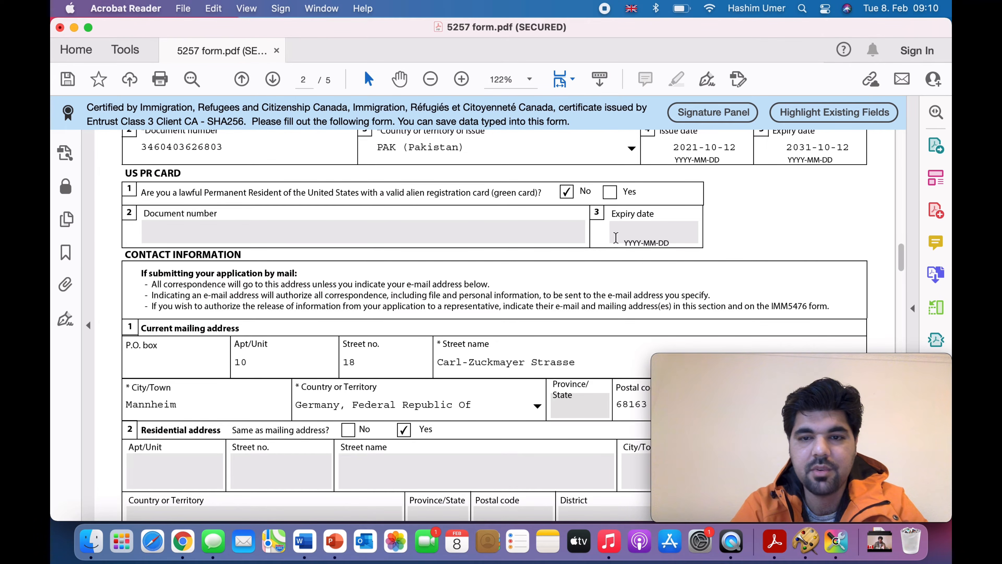
{"action": "scroll", "coordinate": [452, 286], "scroll_direction": "down", "scroll_amount": 3}
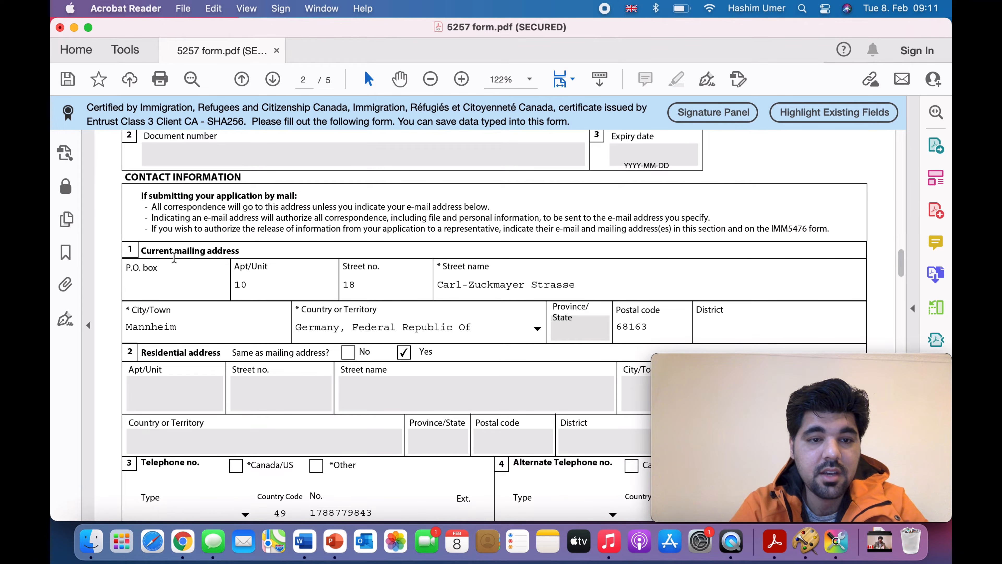
{"action": "scroll", "coordinate": [174, 257], "scroll_direction": "down", "scroll_amount": 1}
{"action": "scroll", "coordinate": [174, 257], "scroll_direction": "down", "scroll_amount": 2}
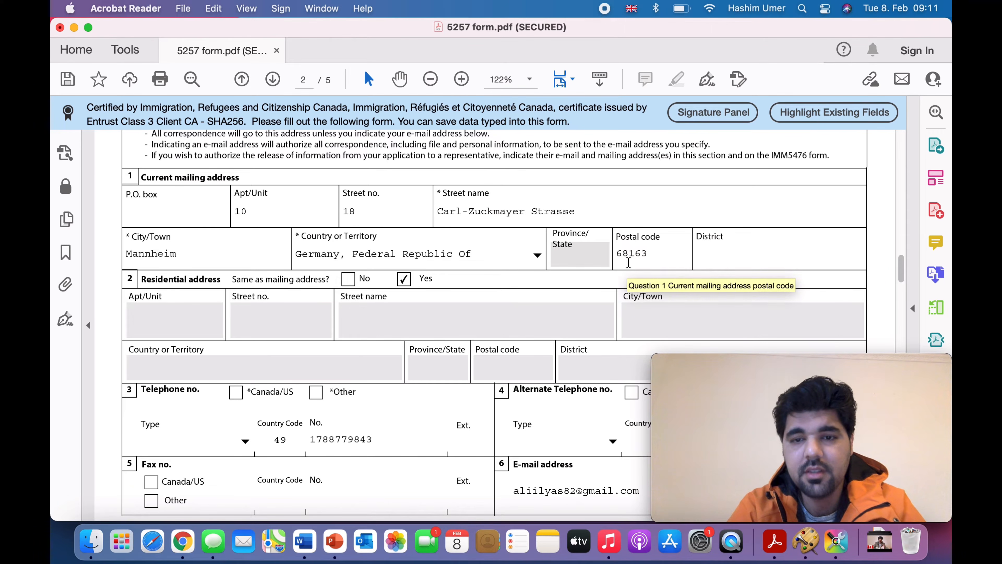
{"action": "scroll", "coordinate": [535, 303], "scroll_direction": "down", "scroll_amount": 3}
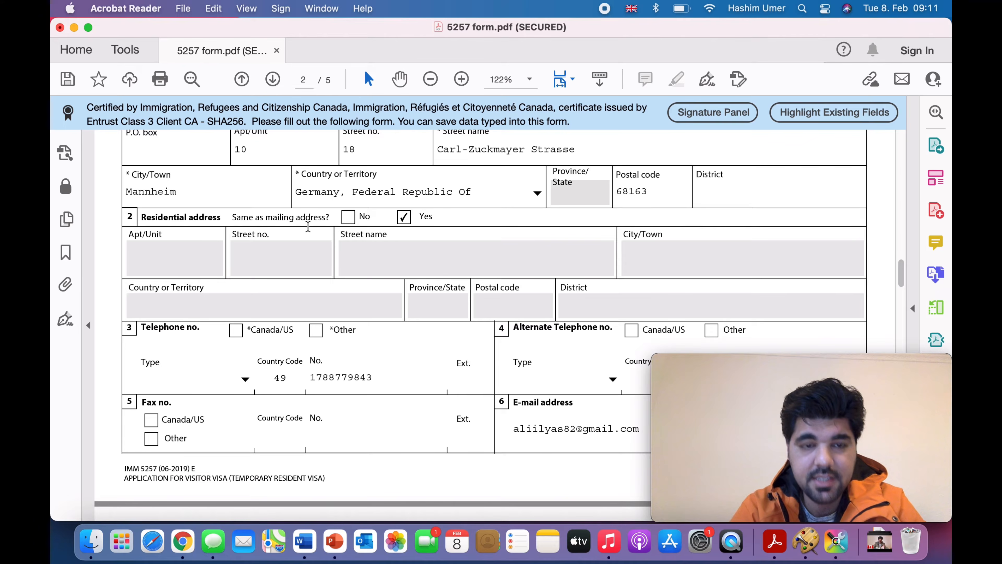
{"action": "scroll", "coordinate": [308, 226], "scroll_direction": "up", "scroll_amount": 2}
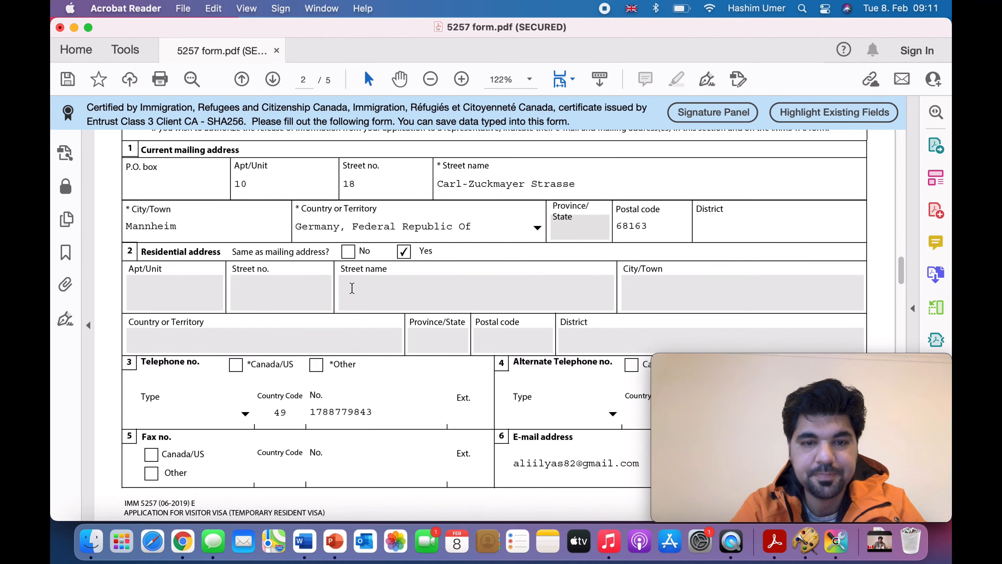
{"action": "scroll", "coordinate": [352, 288], "scroll_direction": "down", "scroll_amount": 1}
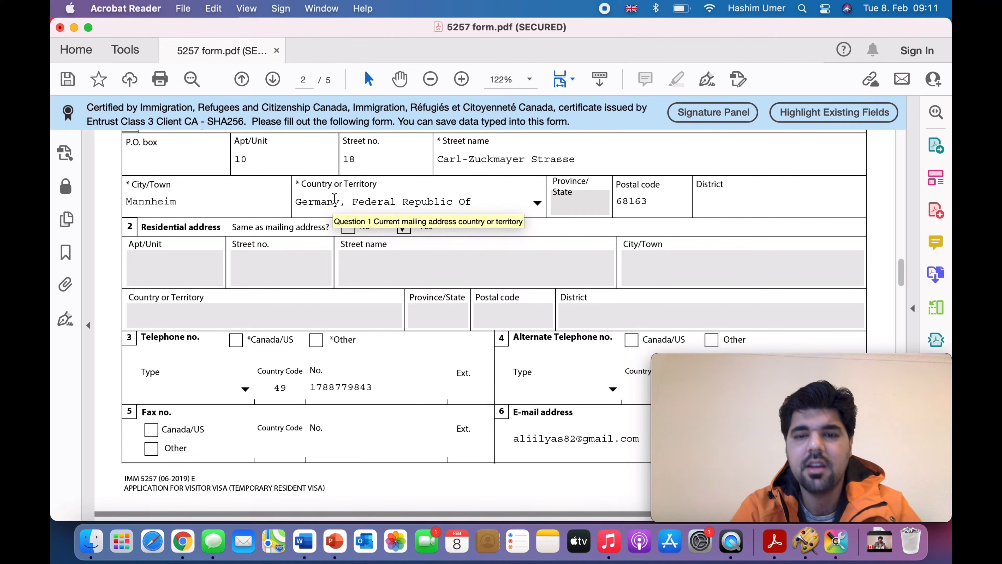
{"action": "scroll", "coordinate": [334, 198], "scroll_direction": "down", "scroll_amount": 1}
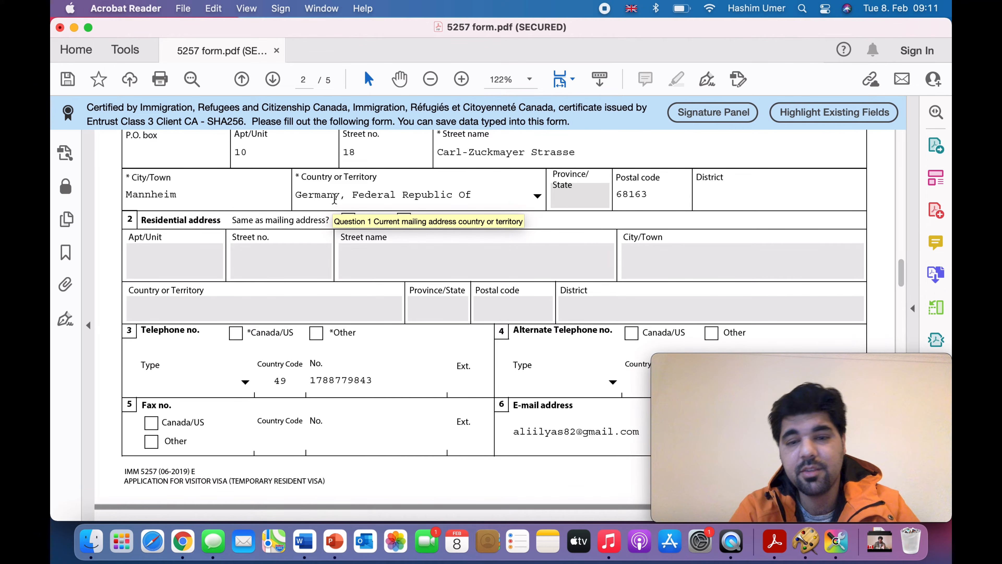
{"action": "scroll", "coordinate": [335, 198], "scroll_direction": "down", "scroll_amount": 10}
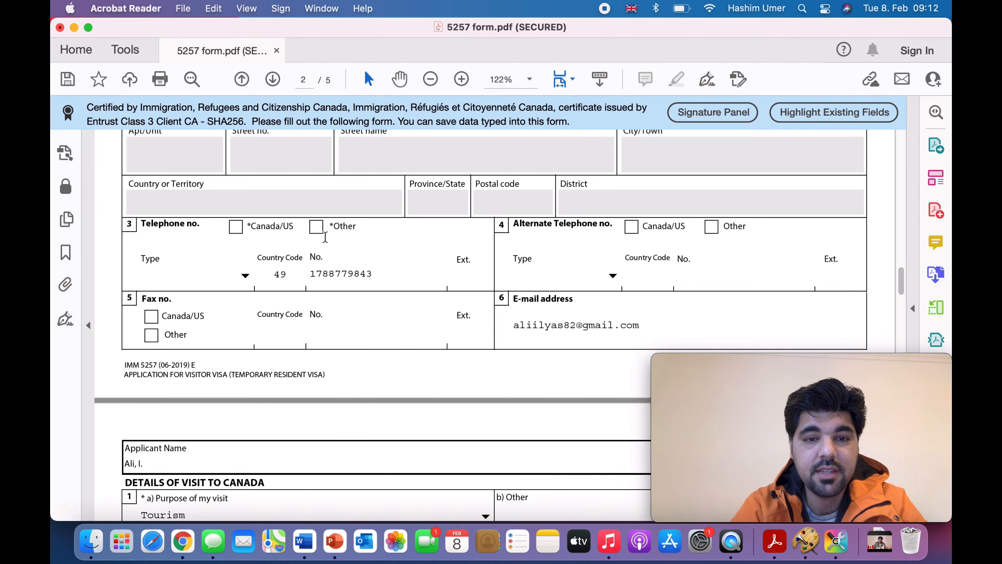
{"action": "left_click", "coordinate": [316, 227]}
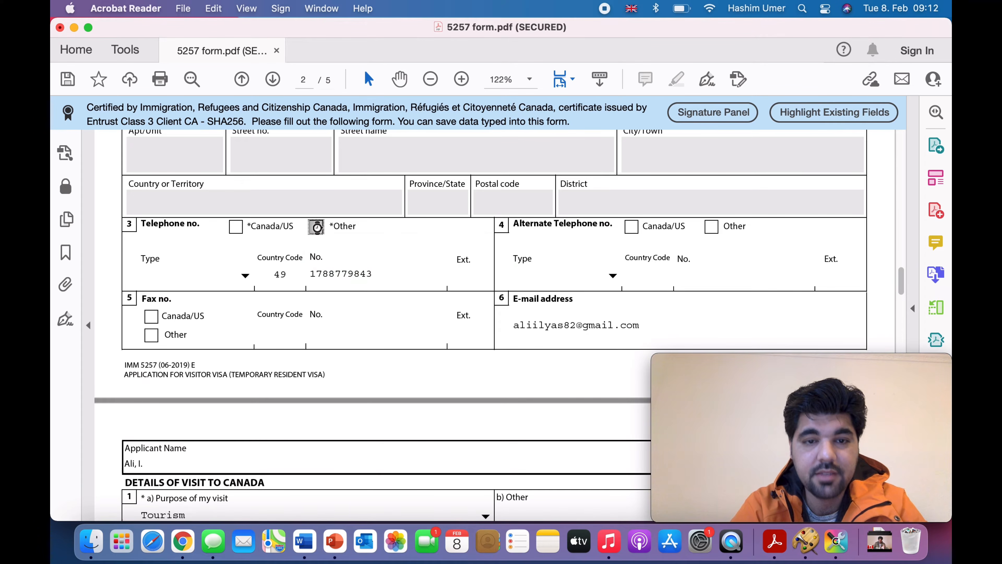
{"action": "left_click", "coordinate": [281, 274]}
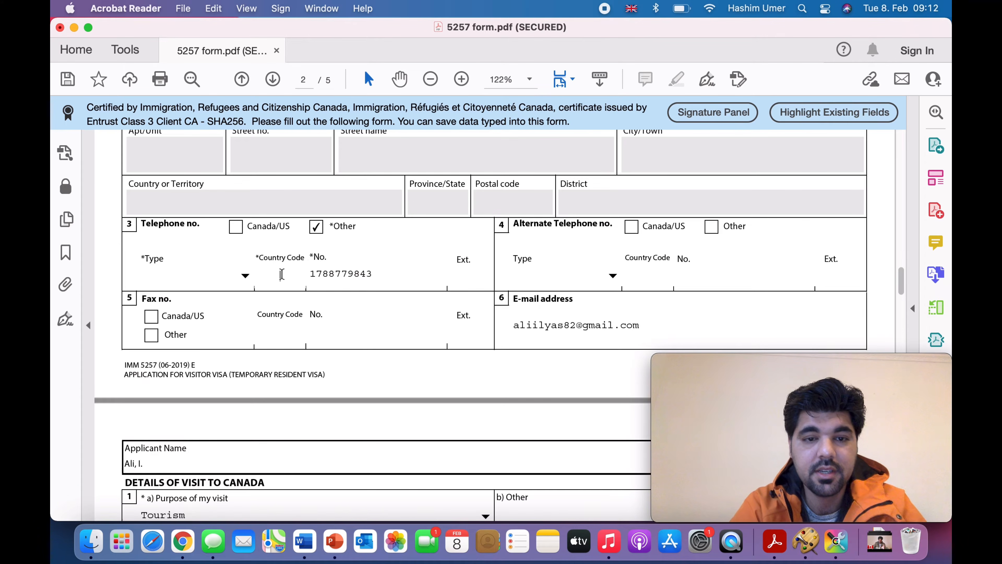
{"action": "type", "text": "49"}
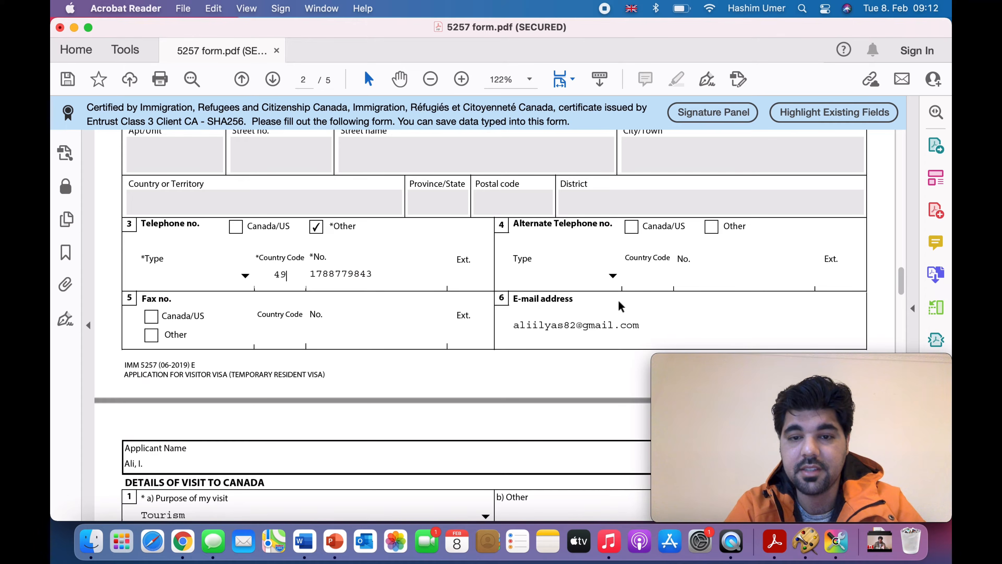
{"action": "scroll", "coordinate": [581, 307], "scroll_direction": "down", "scroll_amount": 3}
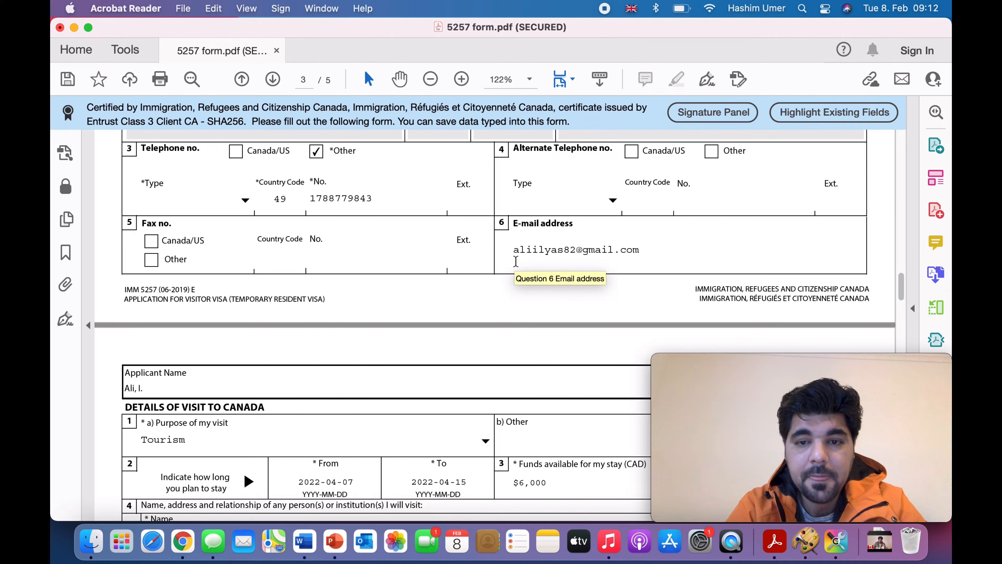
Step: Select Tourism in the Purpose of my visit dropdown and review the visit dates and funds
{"action": "scroll", "coordinate": [516, 261], "scroll_direction": "down", "scroll_amount": 8}
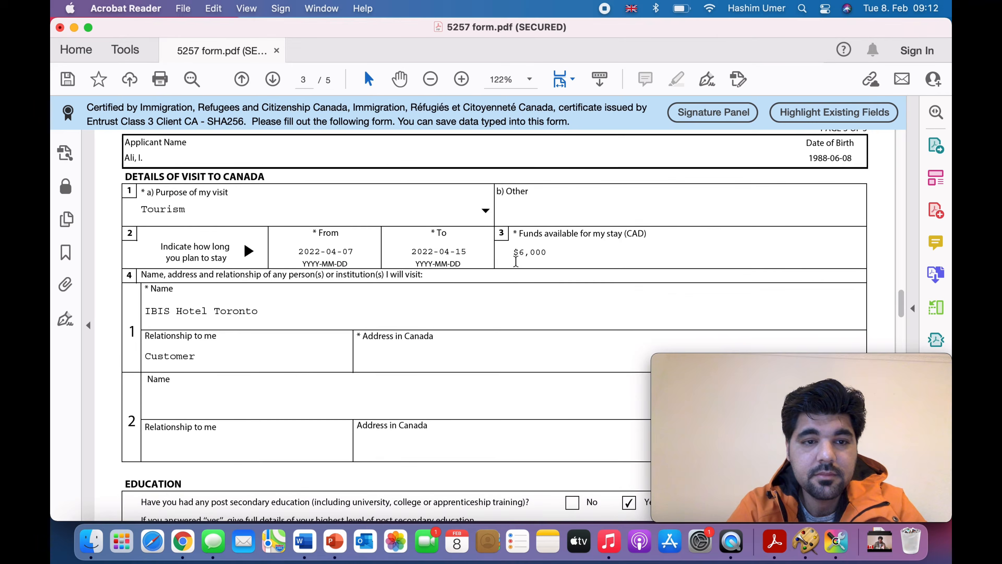
{"action": "scroll", "coordinate": [516, 261], "scroll_direction": "down", "scroll_amount": 1}
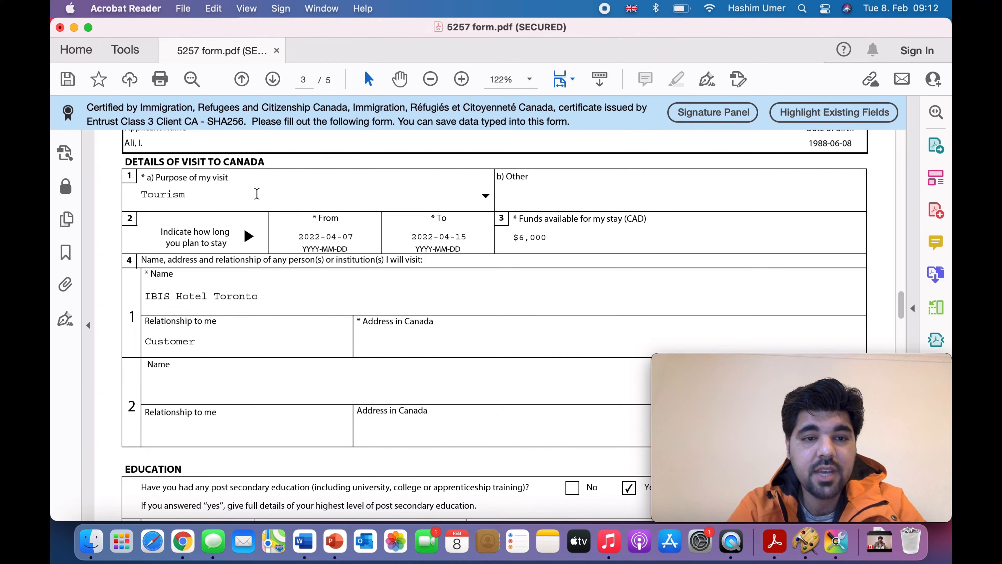
{"action": "left_click", "coordinate": [485, 196]}
{"action": "left_click", "coordinate": [335, 240]}
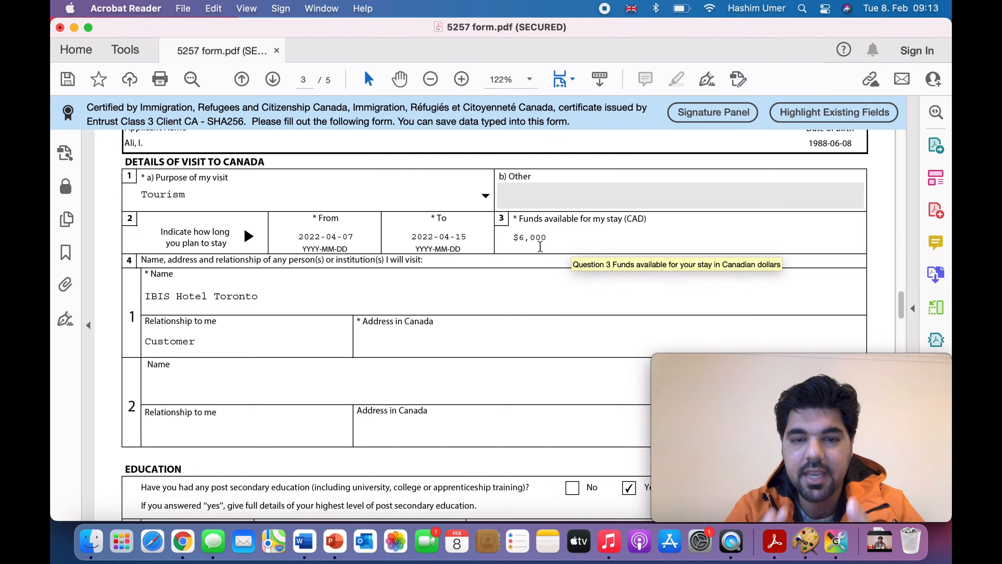
{"action": "scroll", "coordinate": [436, 318], "scroll_direction": "down", "scroll_amount": 2}
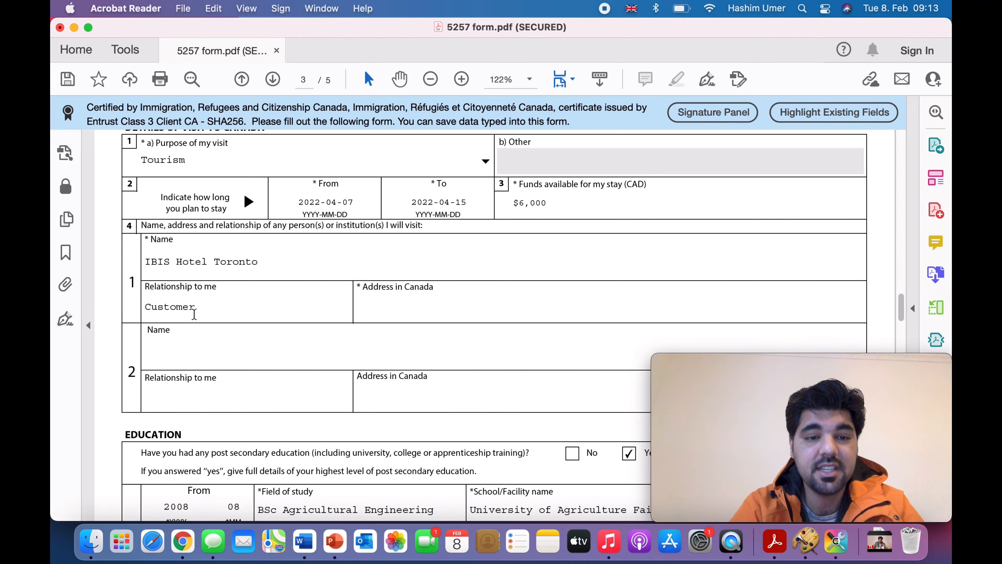
Step: Type the IBIS Hotel Toronto street address for person 1, capitalising Toronto
{"action": "left_click", "coordinate": [389, 302]}
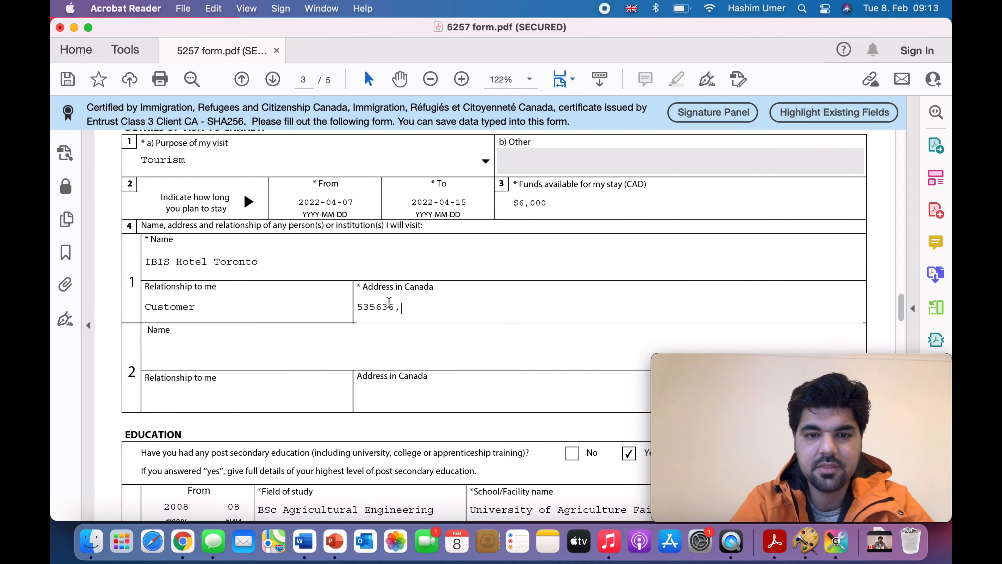
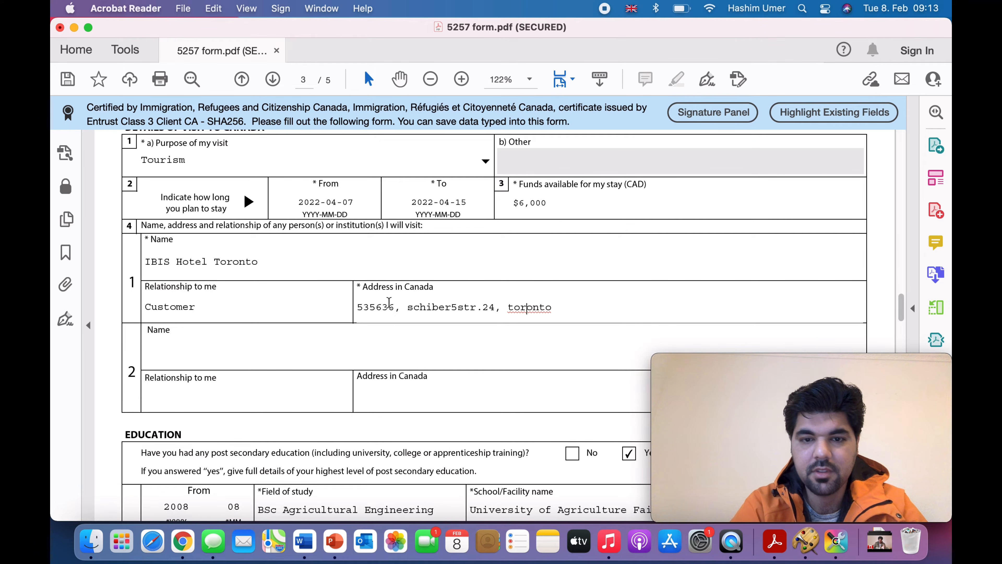
{"action": "key", "text": "BackSpace"}
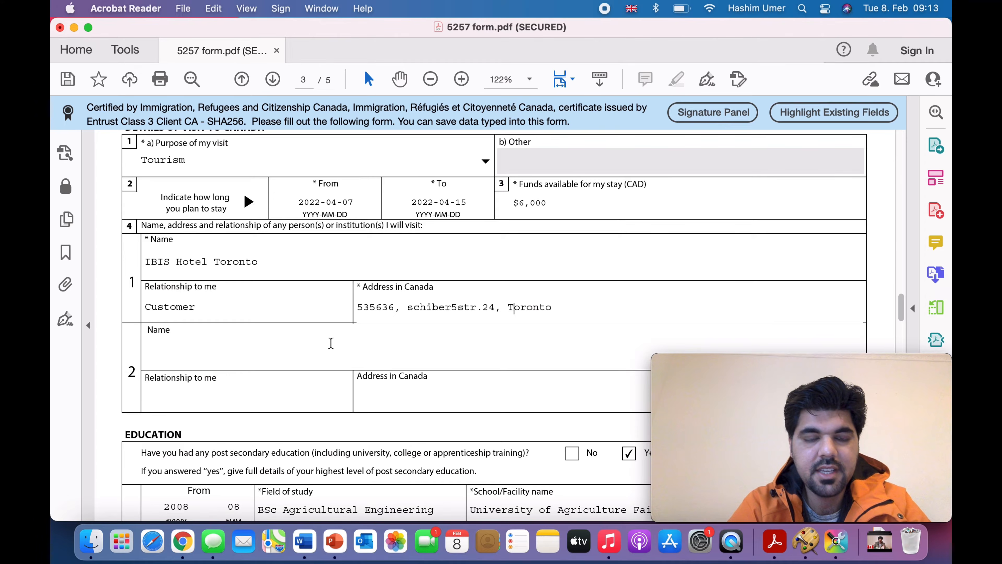
{"action": "scroll", "coordinate": [330, 343], "scroll_direction": "down", "scroll_amount": 3}
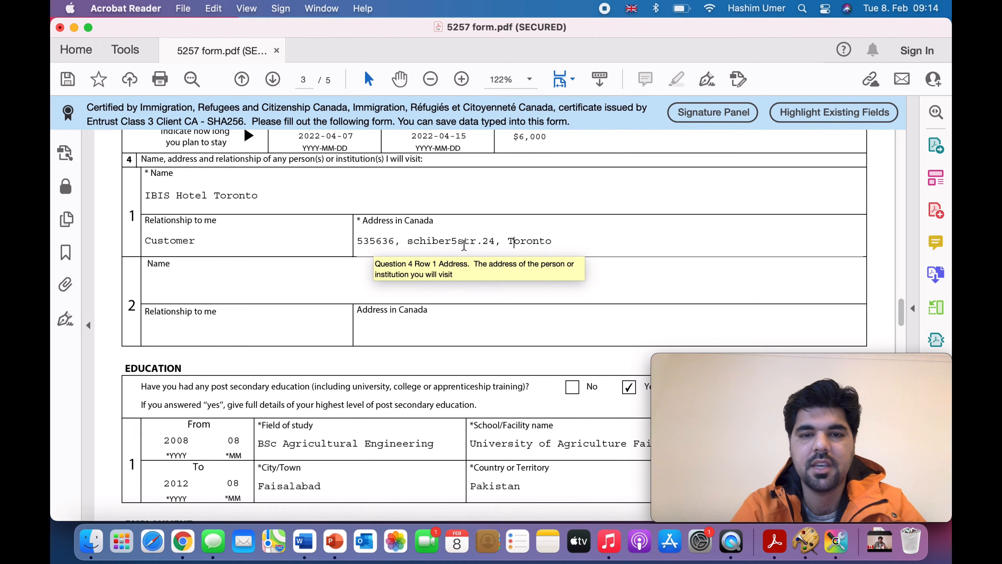
Step: Correct the misspelled letter in the hotel's street name
{"action": "left_click", "coordinate": [434, 241]}
{"action": "key", "text": "BackSpace"}
{"action": "type", "text": "u"}
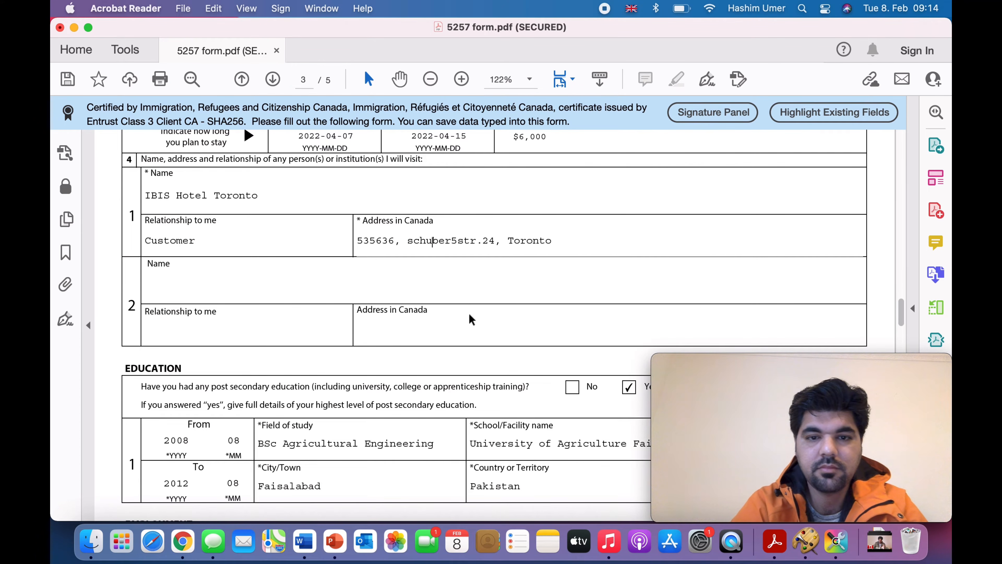
{"action": "left_click", "coordinate": [459, 336]}
{"action": "scroll", "coordinate": [367, 385], "scroll_direction": "down", "scroll_amount": 3}
{"action": "scroll", "coordinate": [368, 385], "scroll_direction": "down", "scroll_amount": 3}
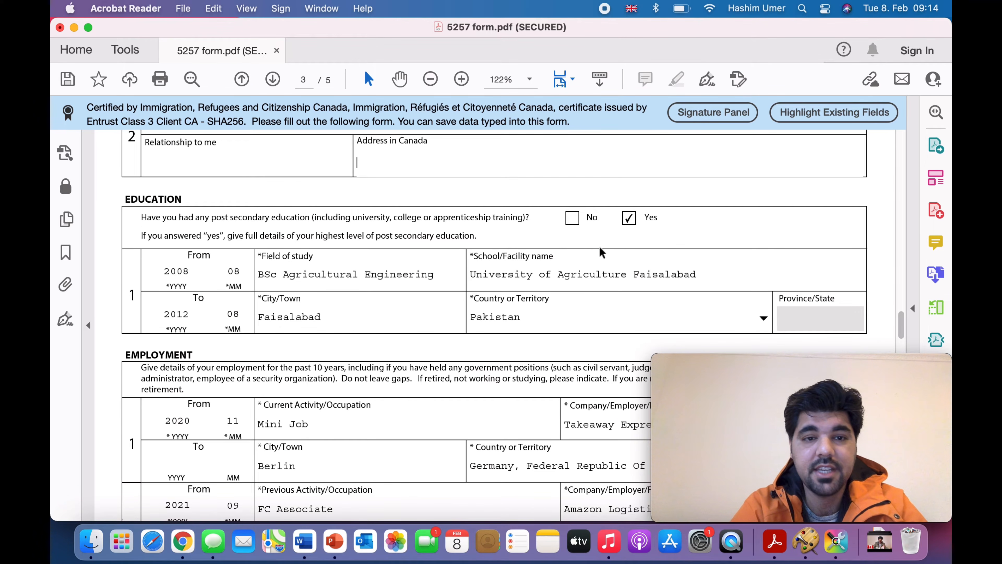
{"action": "scroll", "coordinate": [599, 245], "scroll_direction": "down", "scroll_amount": 3}
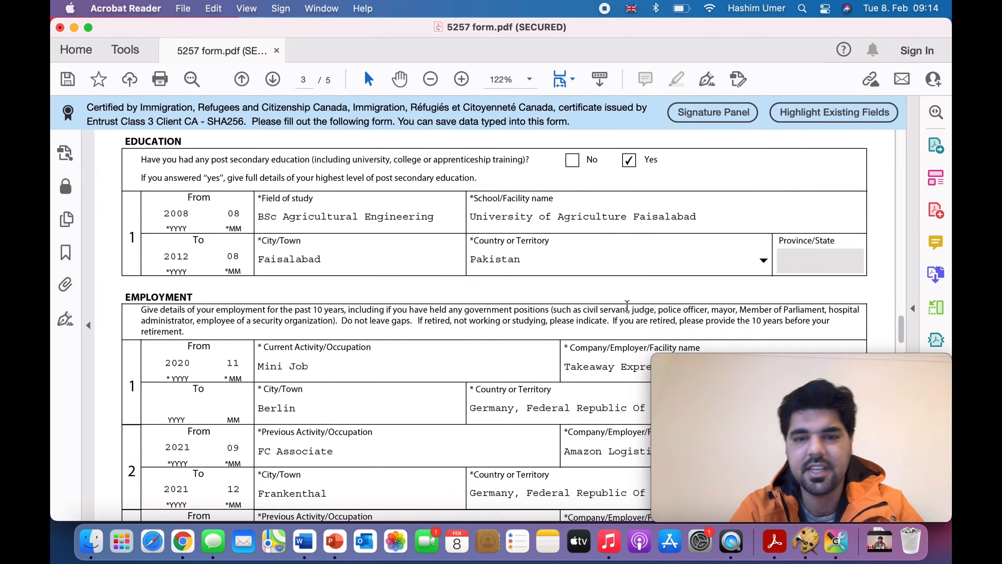
{"action": "scroll", "coordinate": [444, 373], "scroll_direction": "down", "scroll_amount": 3}
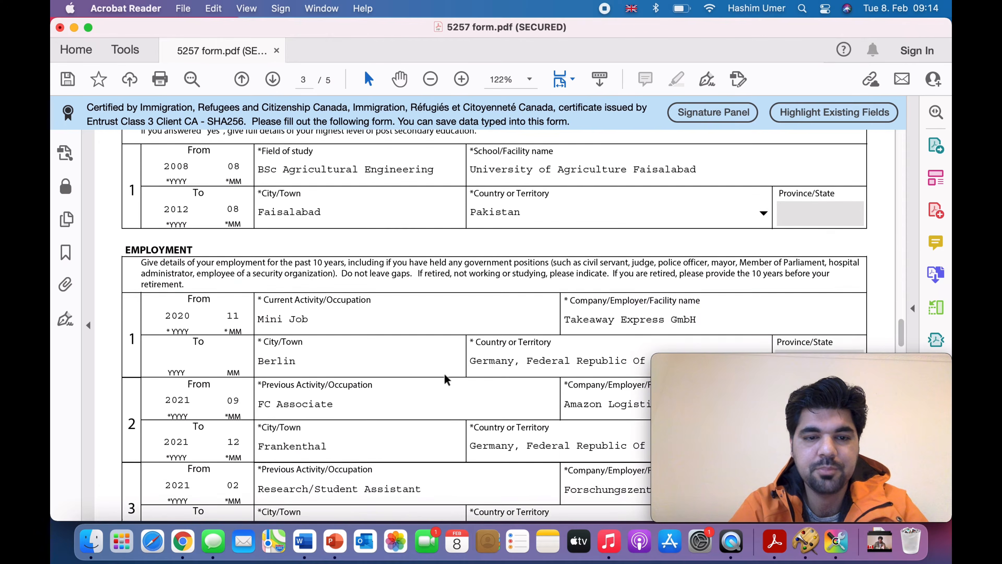
{"action": "scroll", "coordinate": [444, 373], "scroll_direction": "down", "scroll_amount": 5}
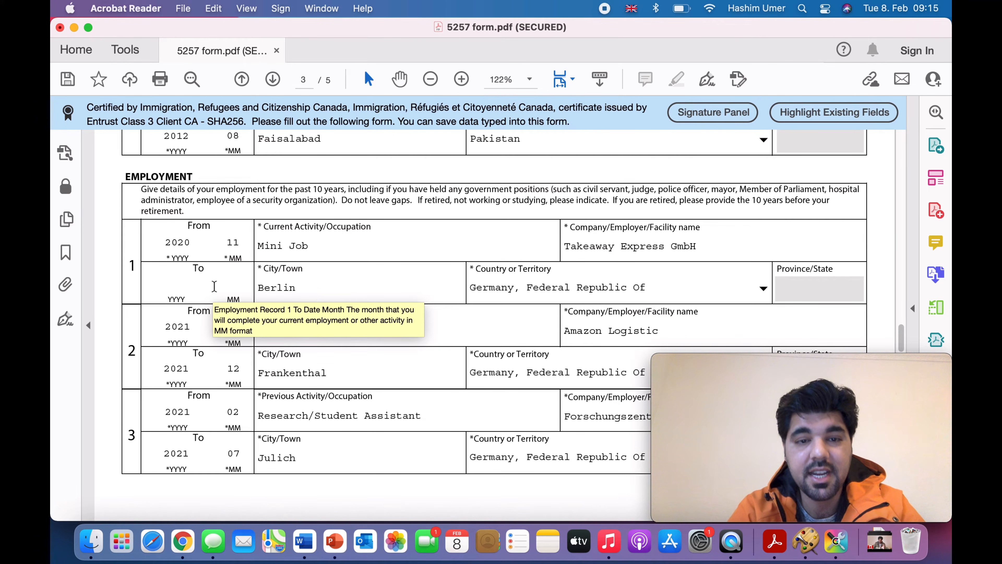
Step: Scroll through the Employment entries toward the page 4 Background Information questions
{"action": "scroll", "coordinate": [296, 296], "scroll_direction": "down", "scroll_amount": 3}
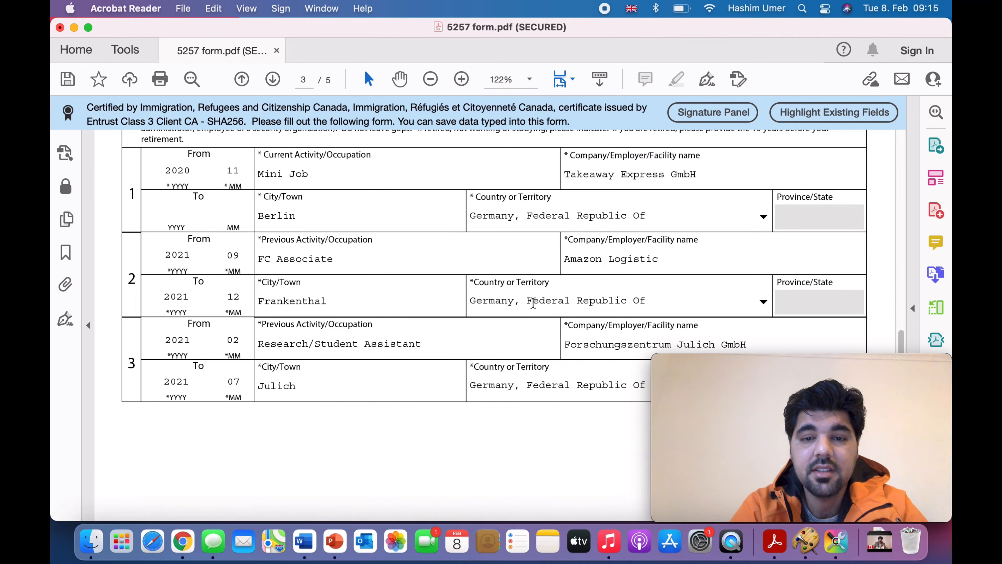
{"action": "scroll", "coordinate": [456, 324], "scroll_direction": "down", "scroll_amount": 3}
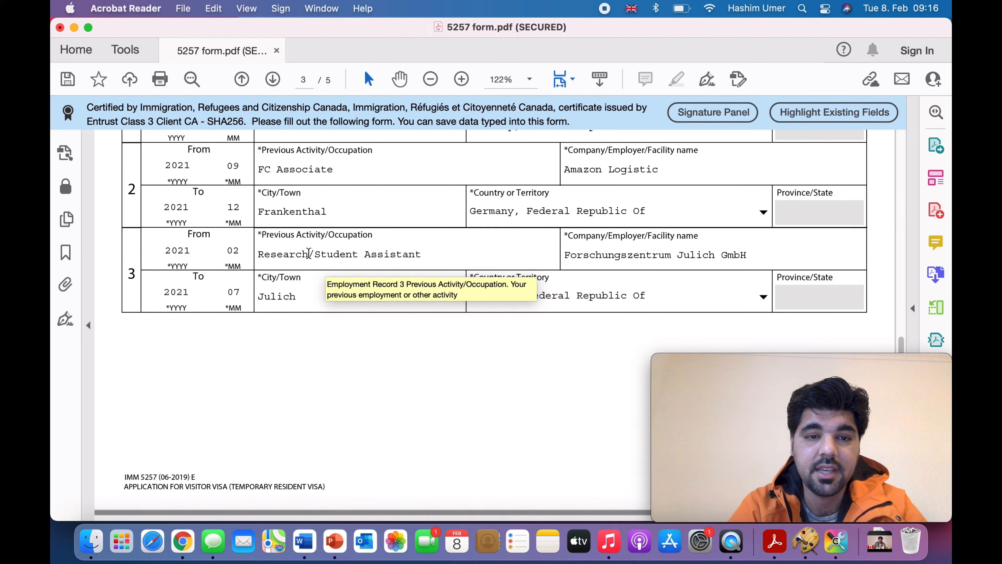
{"action": "scroll", "coordinate": [309, 253], "scroll_direction": "up", "scroll_amount": 5}
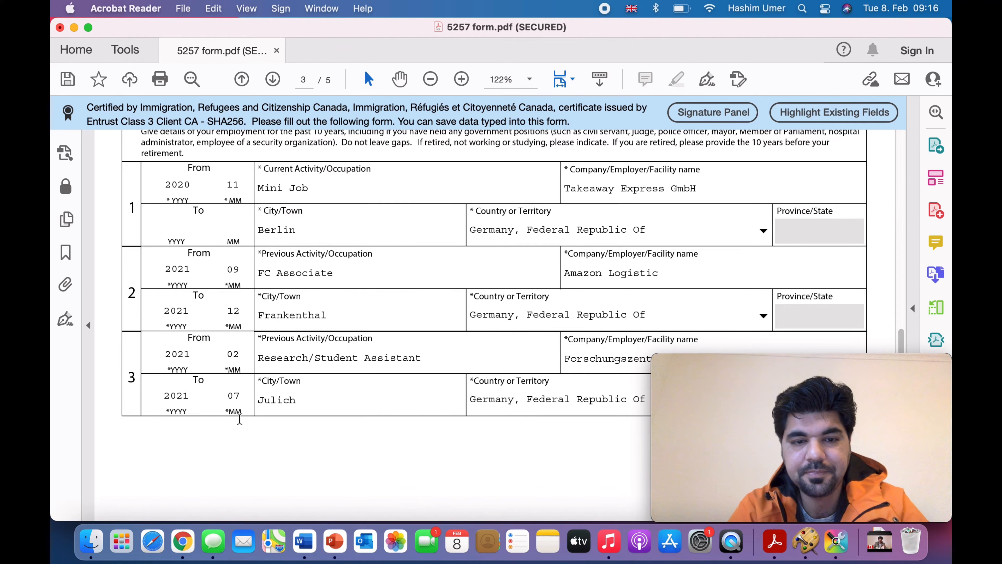
{"action": "scroll", "coordinate": [240, 418], "scroll_direction": "down", "scroll_amount": 6}
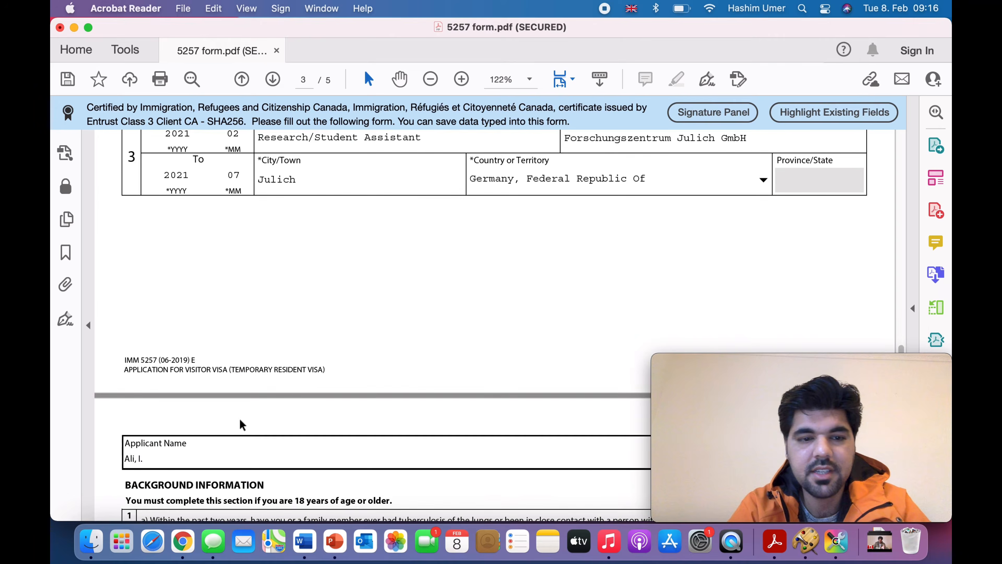
{"action": "scroll", "coordinate": [240, 420], "scroll_direction": "down", "scroll_amount": 6}
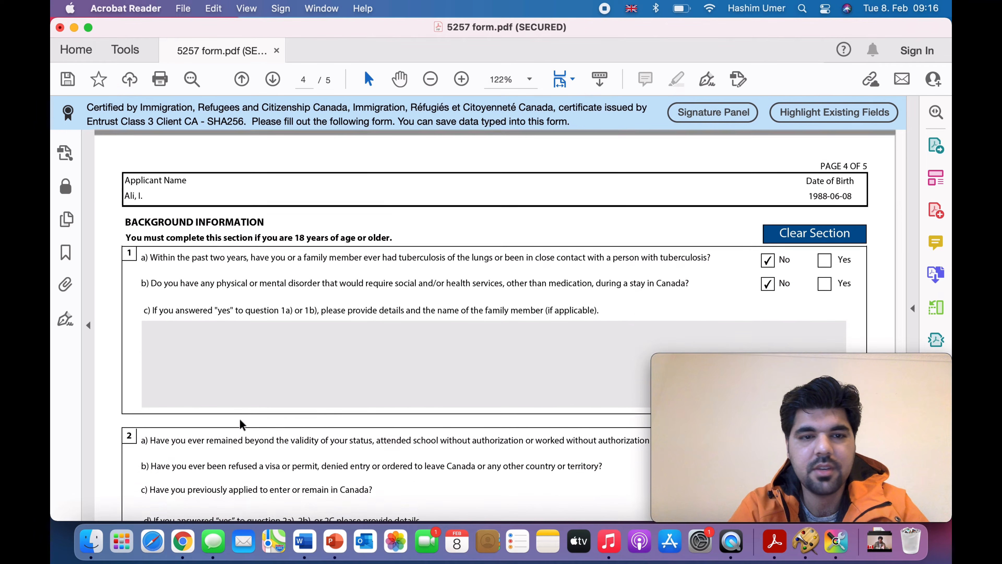
{"action": "scroll", "coordinate": [239, 418], "scroll_direction": "down", "scroll_amount": 2}
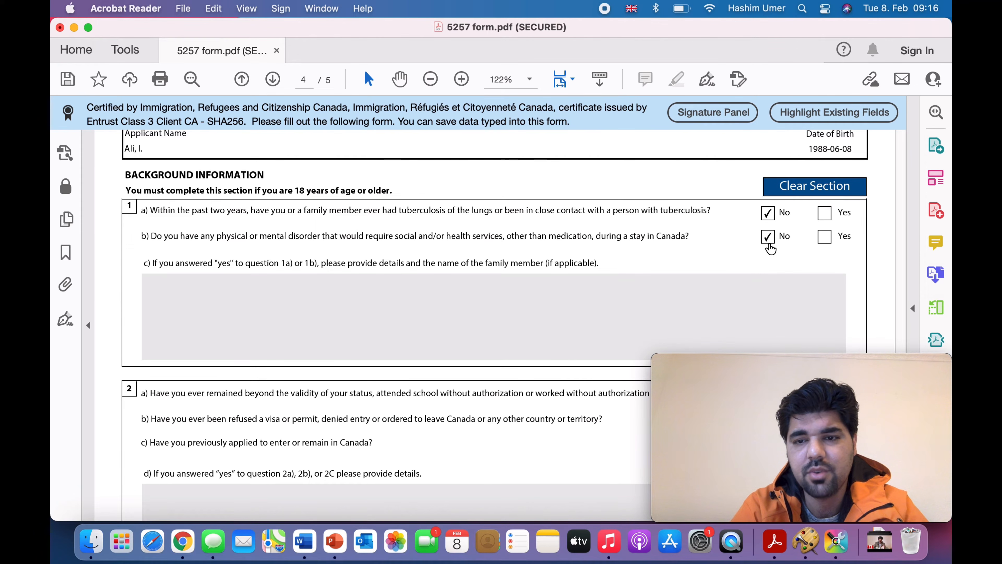
{"action": "scroll", "coordinate": [524, 272], "scroll_direction": "down", "scroll_amount": 6}
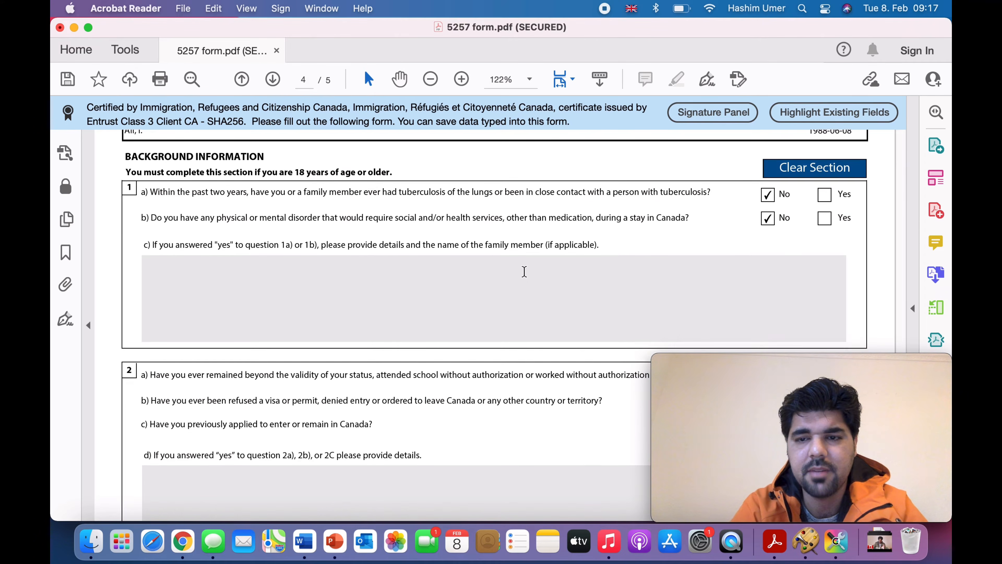
{"action": "scroll", "coordinate": [524, 272], "scroll_direction": "down", "scroll_amount": 1}
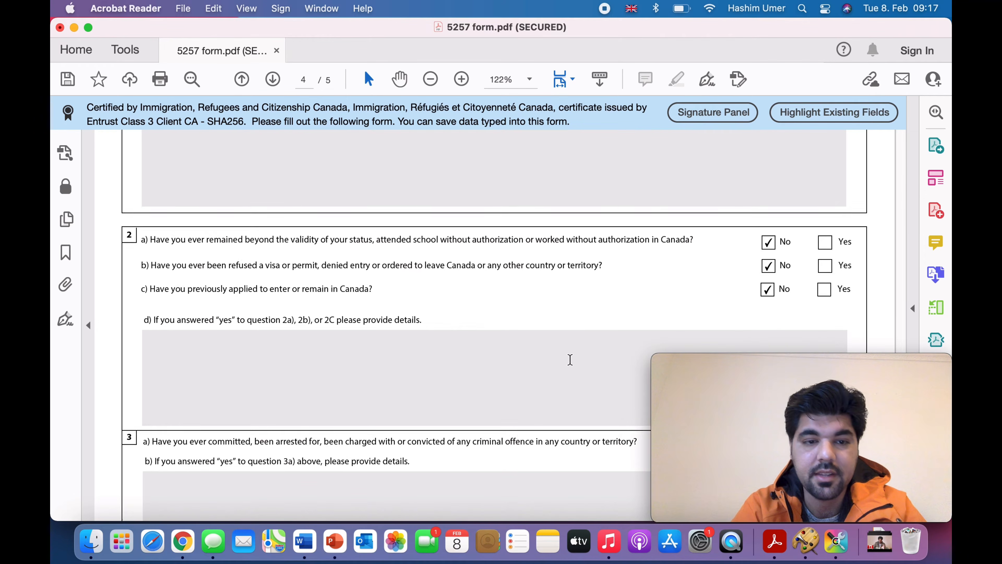
Step: Scroll through background questions 3–6 down to the page 5 Signature section
{"action": "scroll", "coordinate": [570, 359], "scroll_direction": "down", "scroll_amount": 2}
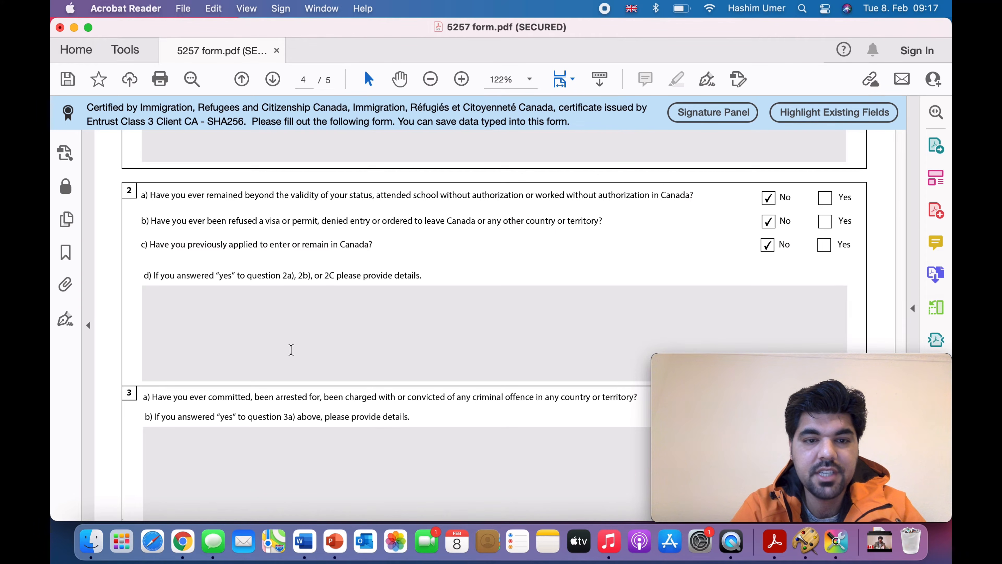
{"action": "scroll", "coordinate": [317, 343], "scroll_direction": "down", "scroll_amount": 6}
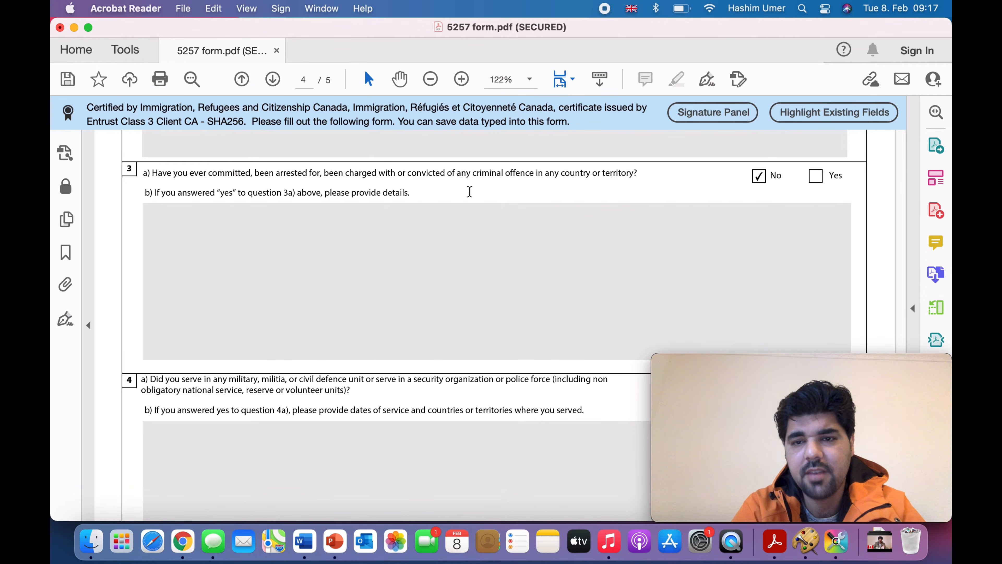
{"action": "scroll", "coordinate": [554, 282], "scroll_direction": "down", "scroll_amount": 5}
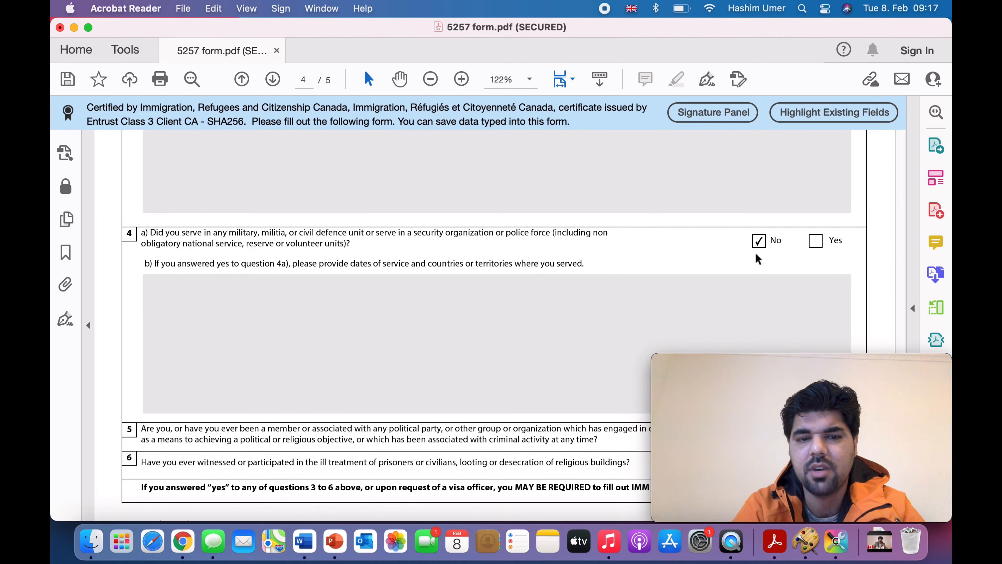
{"action": "scroll", "coordinate": [631, 301], "scroll_direction": "down", "scroll_amount": 5}
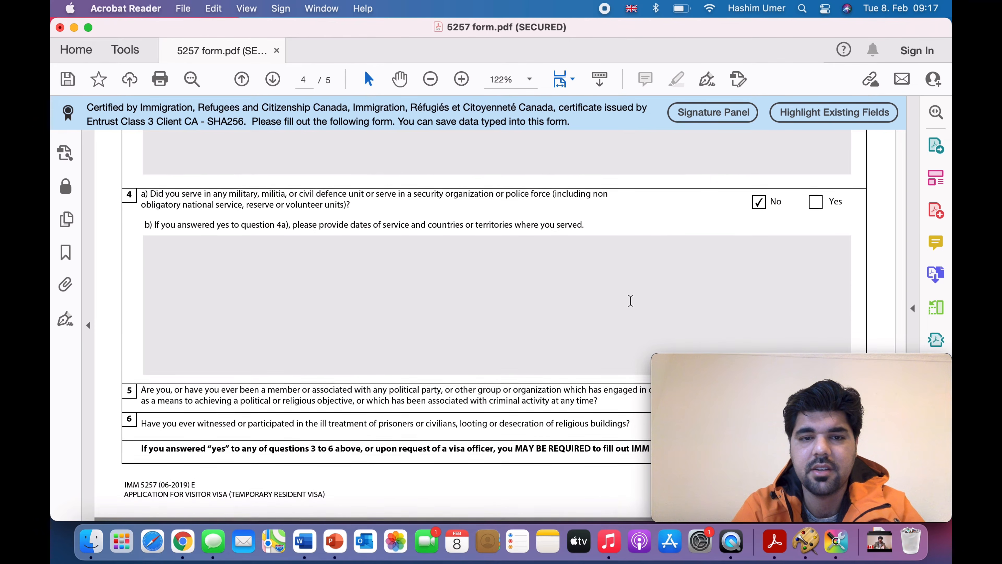
{"action": "scroll", "coordinate": [631, 298], "scroll_direction": "down", "scroll_amount": 2}
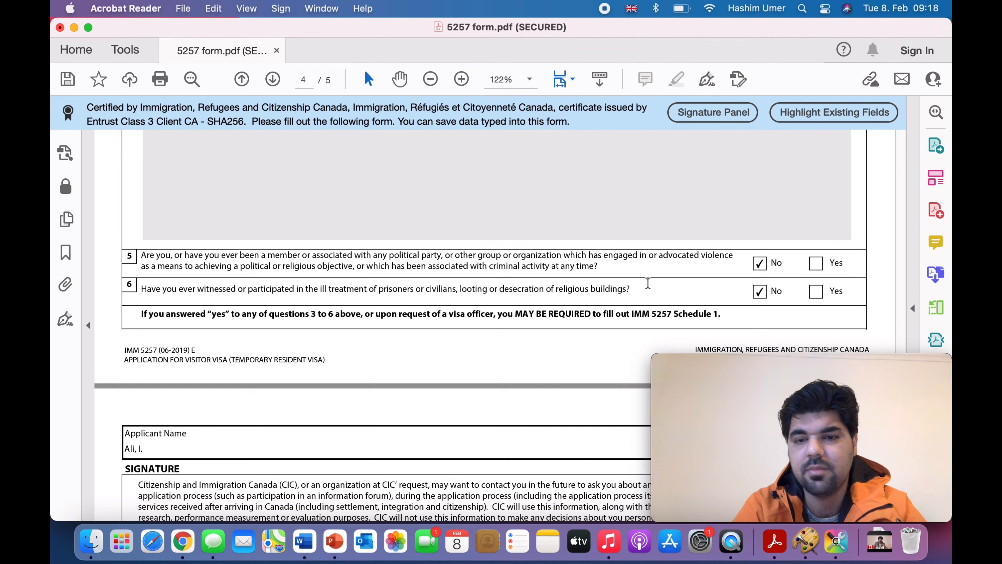
{"action": "scroll", "coordinate": [626, 327], "scroll_direction": "down", "scroll_amount": 10}
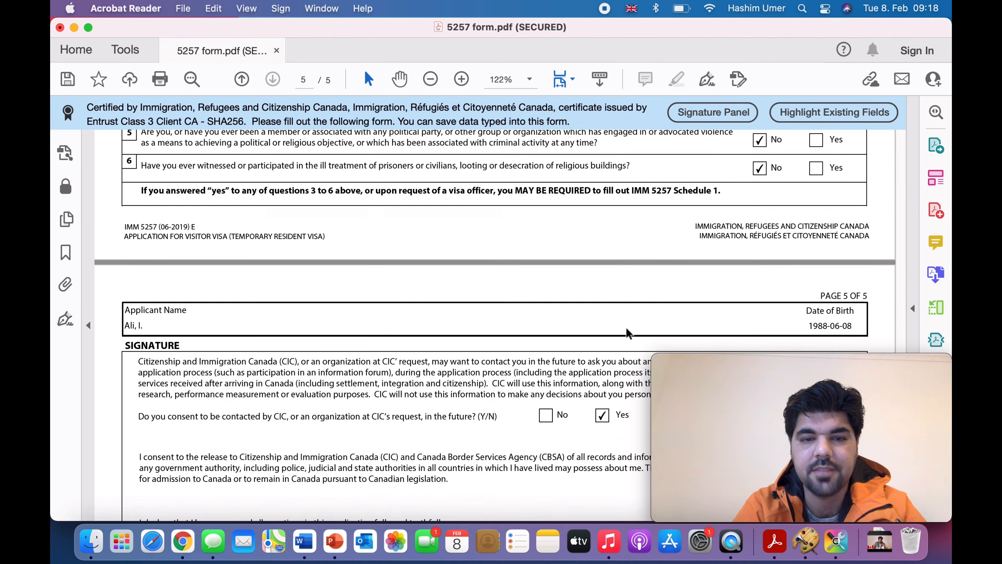
{"action": "scroll", "coordinate": [626, 327], "scroll_direction": "down", "scroll_amount": 2}
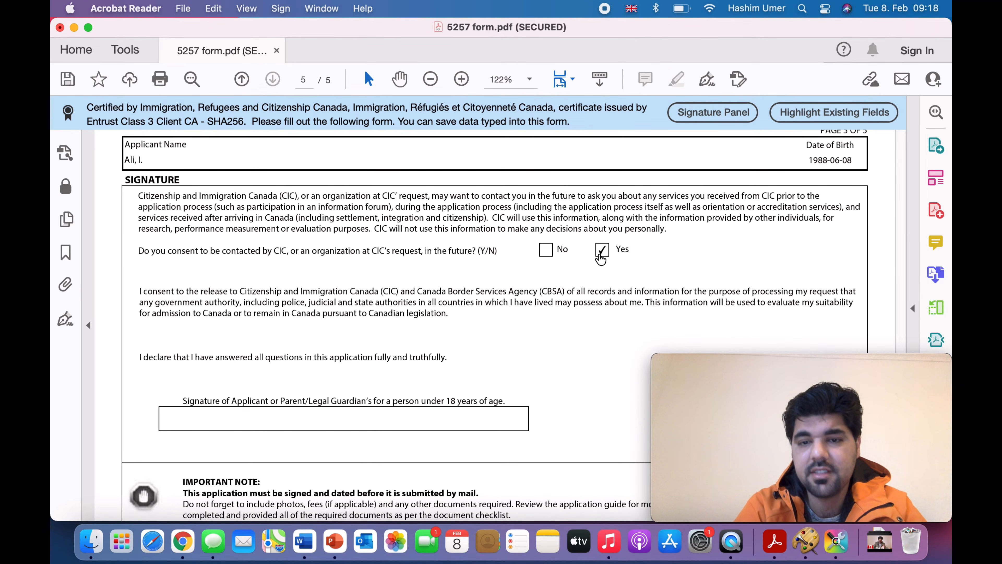
{"action": "scroll", "coordinate": [598, 291], "scroll_direction": "down", "scroll_amount": 5}
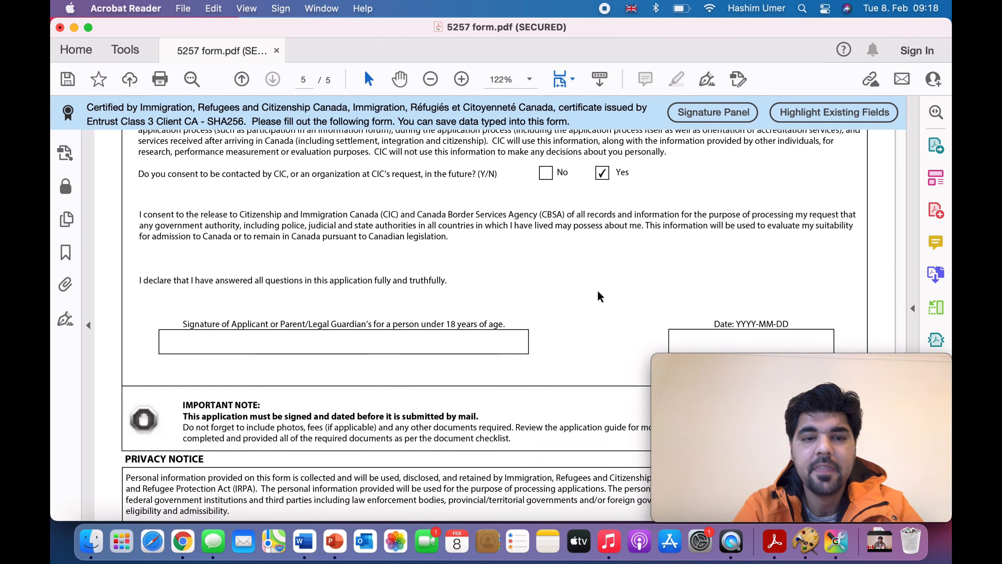
{"action": "scroll", "coordinate": [597, 290], "scroll_direction": "down", "scroll_amount": 1}
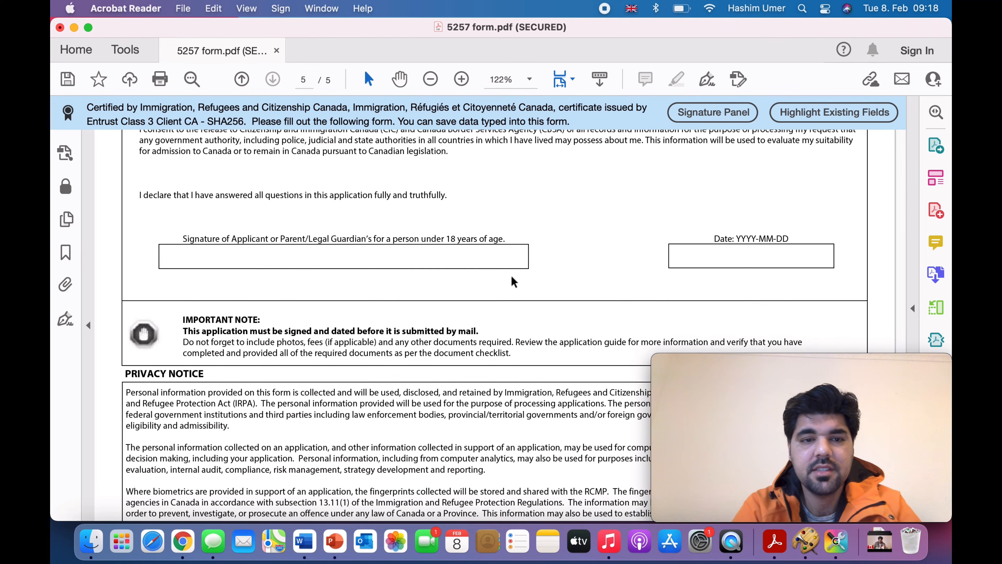
{"action": "scroll", "coordinate": [540, 260], "scroll_direction": "up", "scroll_amount": 5}
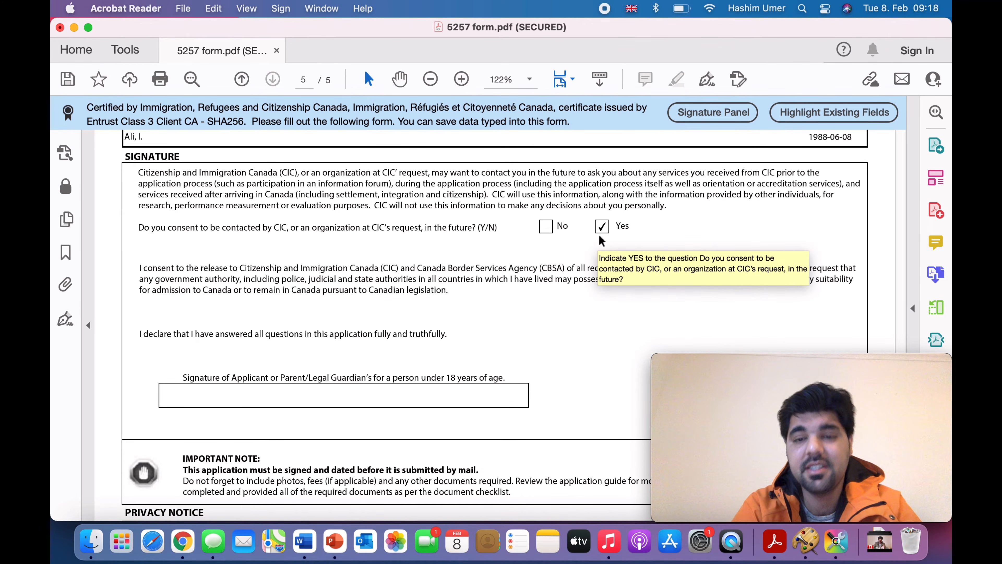
{"action": "scroll", "coordinate": [583, 296], "scroll_direction": "down", "scroll_amount": 5}
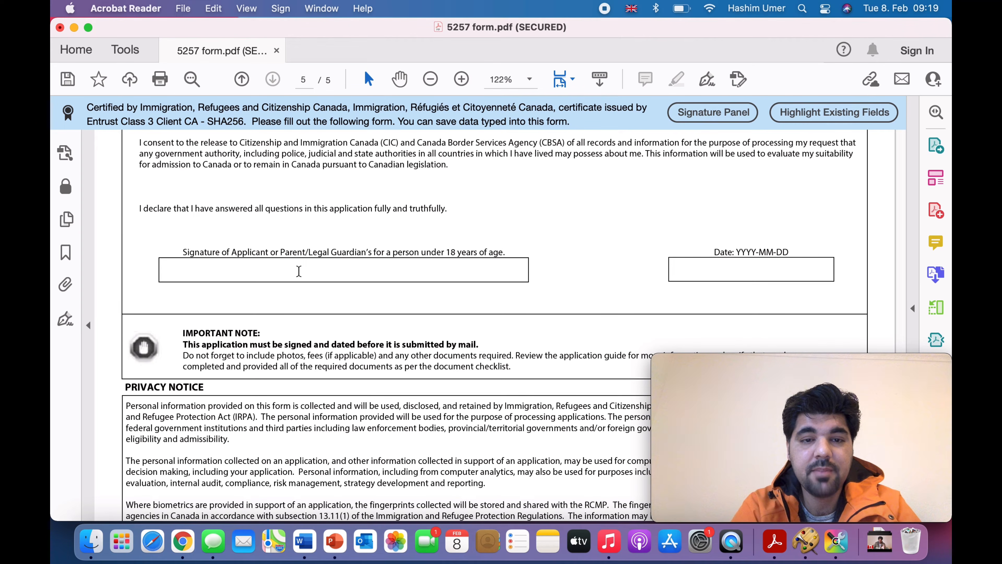
Step: Type the applicant's name as the signature, fixing a mistyped entry
{"action": "left_click", "coordinate": [295, 272]}
{"action": "type", "text": "Hash"}
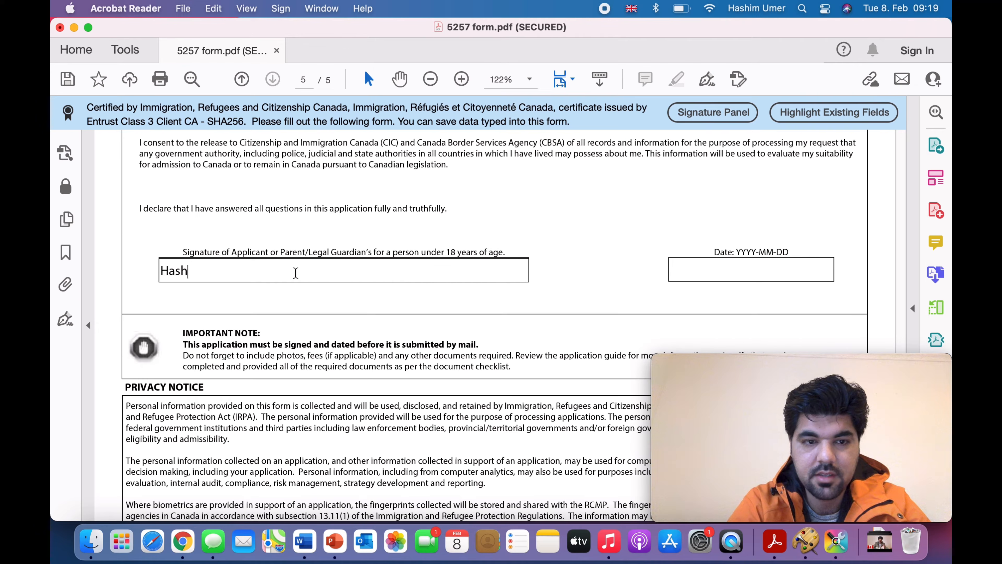
{"action": "key", "text": "BackSpace"}
{"action": "key", "text": "BackSpace"}
{"action": "key", "text": "BackSpace"}
{"action": "key", "text": "BackSpace"}
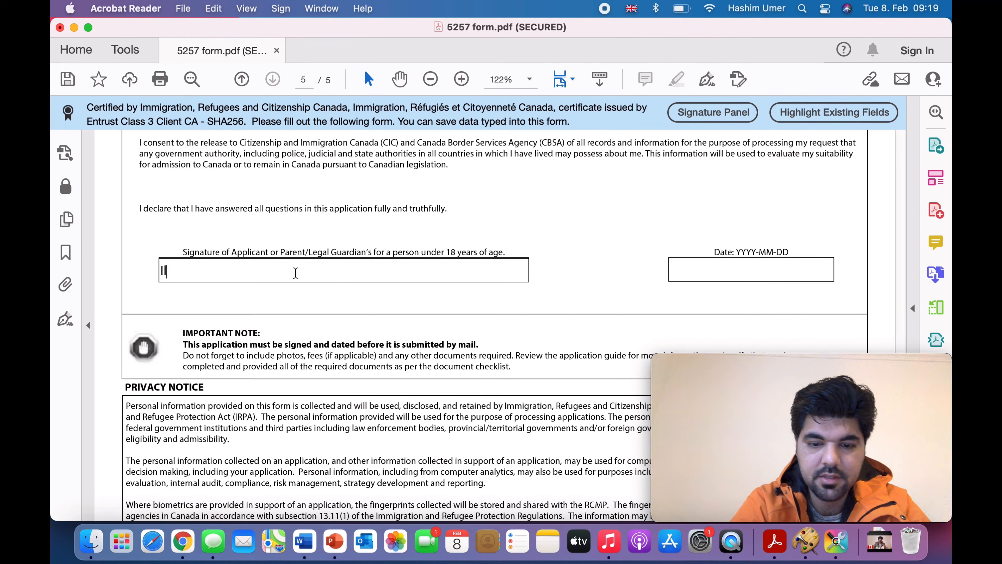
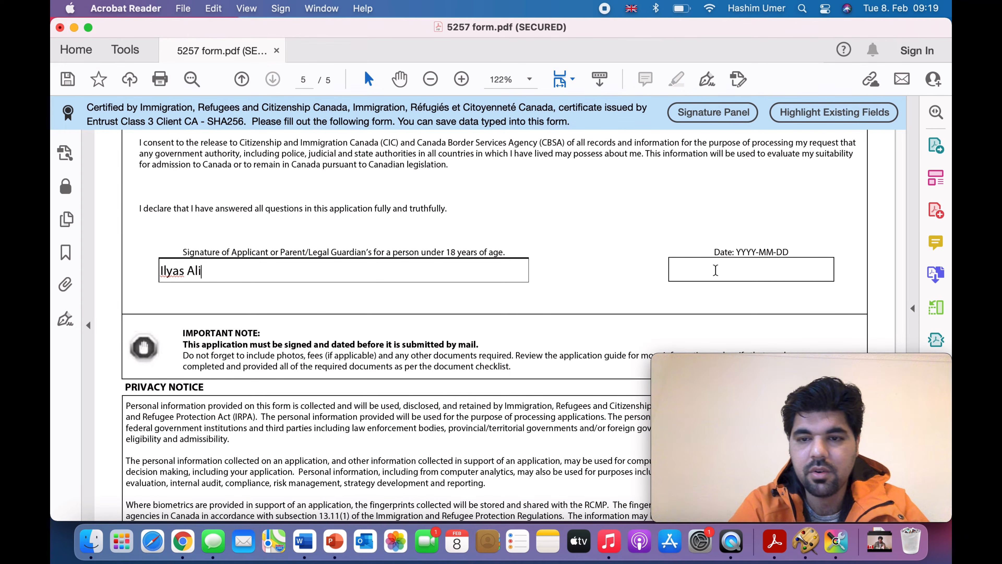
Step: Enter 2022-02-08 as the signature date and scroll to the form's end
{"action": "left_click", "coordinate": [716, 270]}
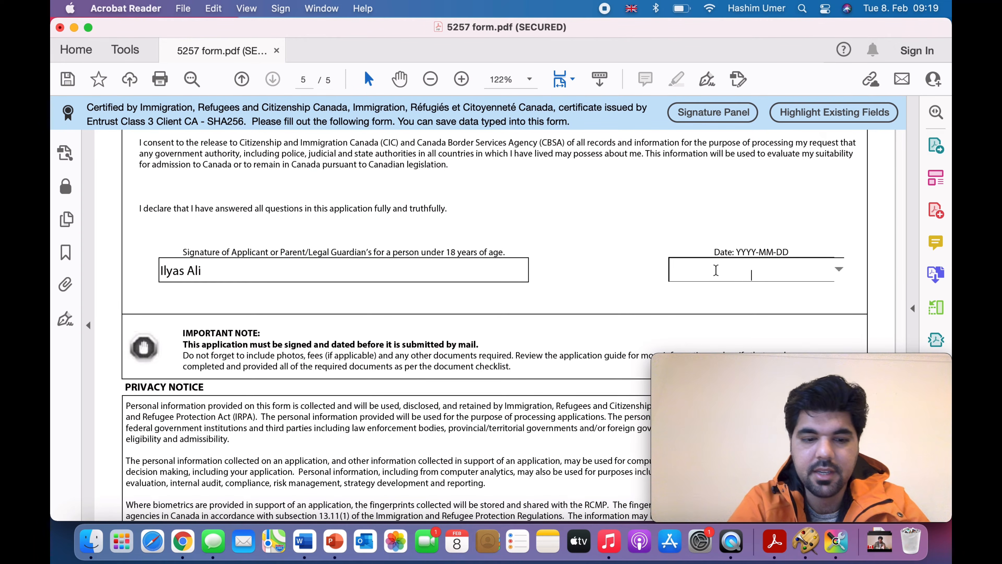
{"action": "type", "text": "2022-"}
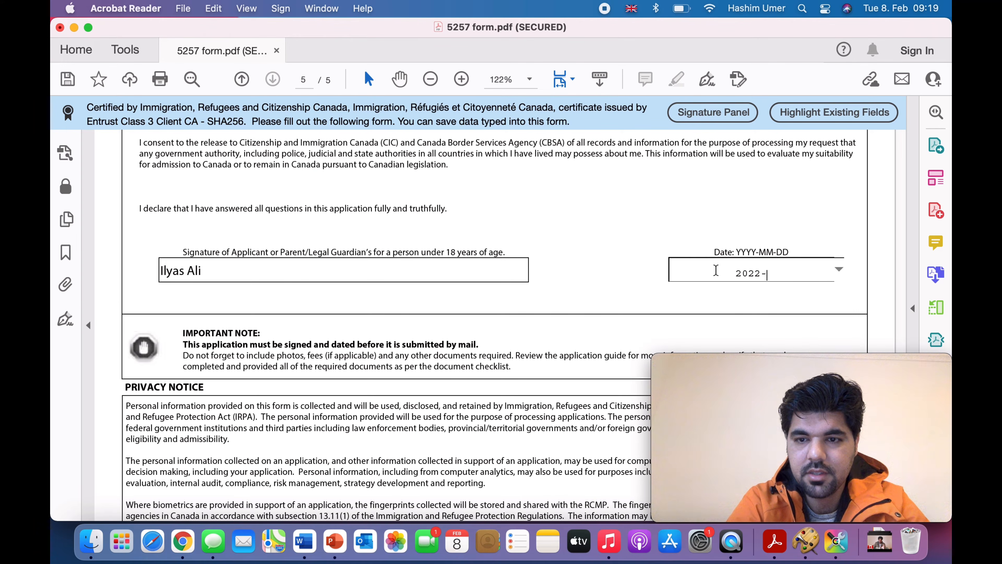
{"action": "type", "text": "02"}
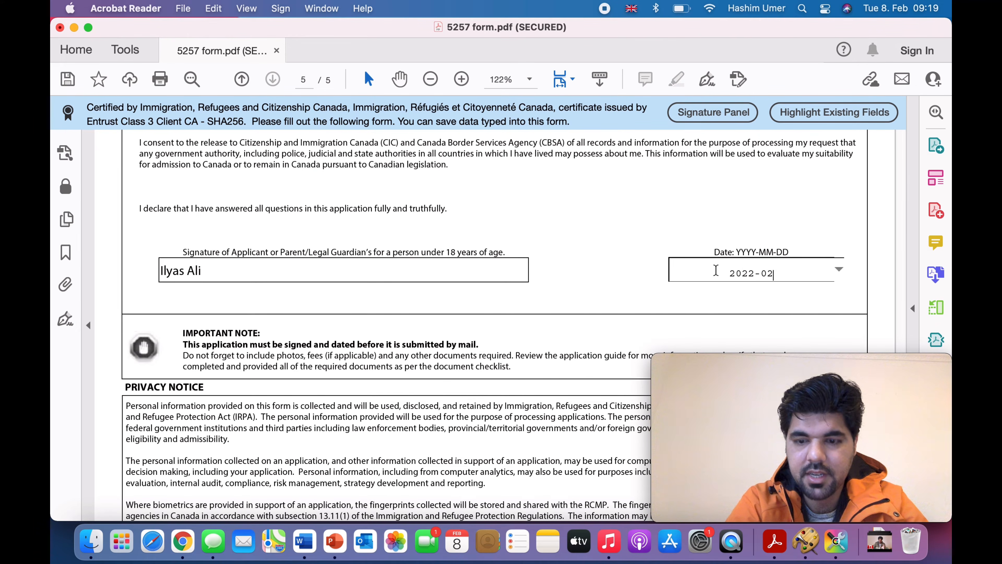
{"action": "type", "text": "-08"}
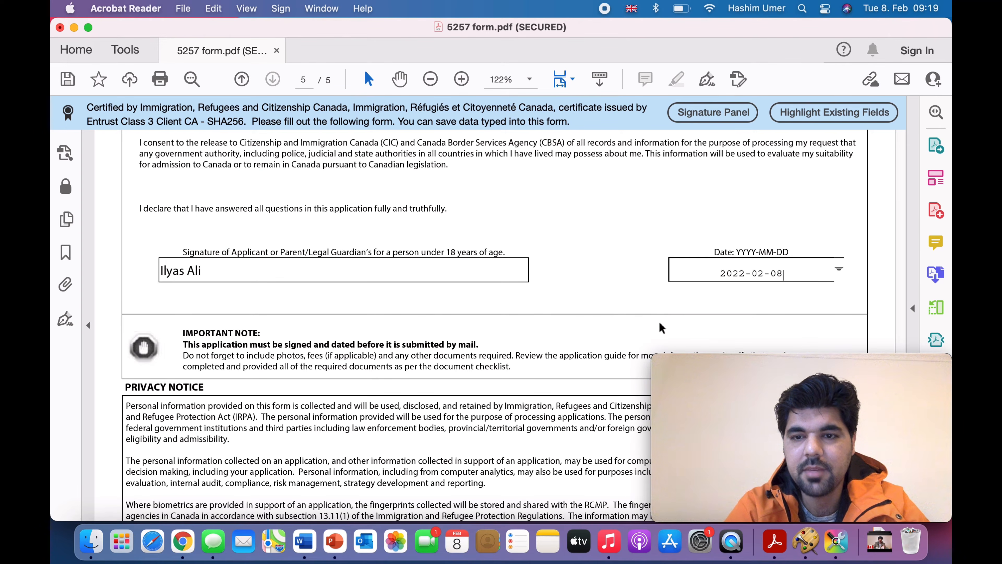
{"action": "scroll", "coordinate": [659, 322], "scroll_direction": "down", "scroll_amount": 2}
{"action": "scroll", "coordinate": [659, 322], "scroll_direction": "down", "scroll_amount": 10}
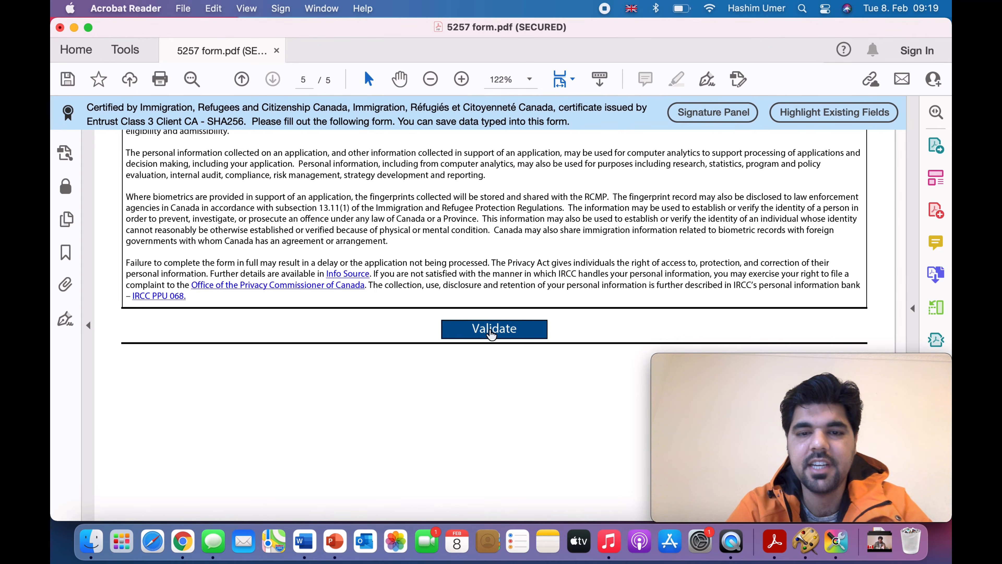
Step: Validate the form, then fix the flagged field by setting telephone type to Cellular
{"action": "left_click", "coordinate": [491, 332]}
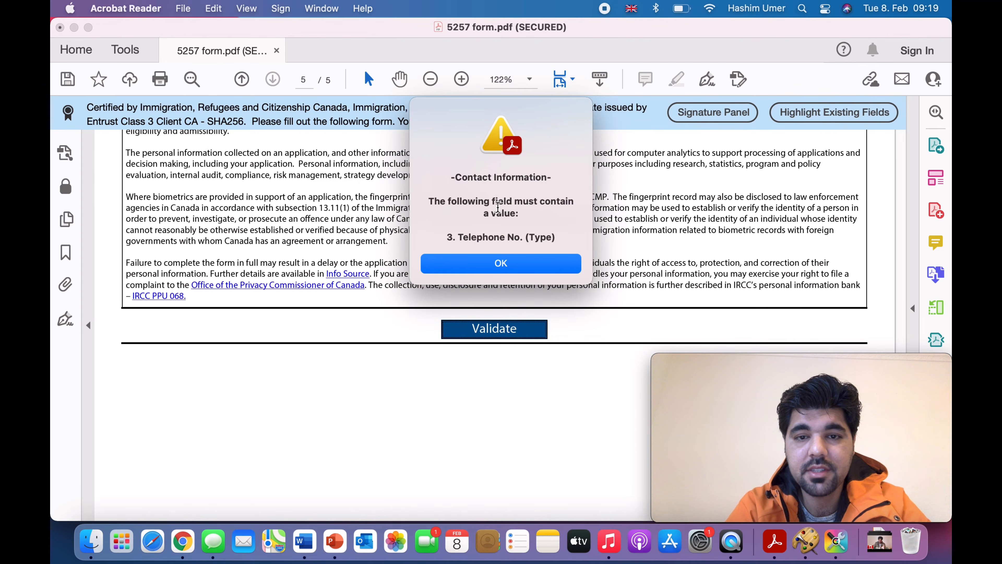
{"action": "left_click", "coordinate": [501, 265]}
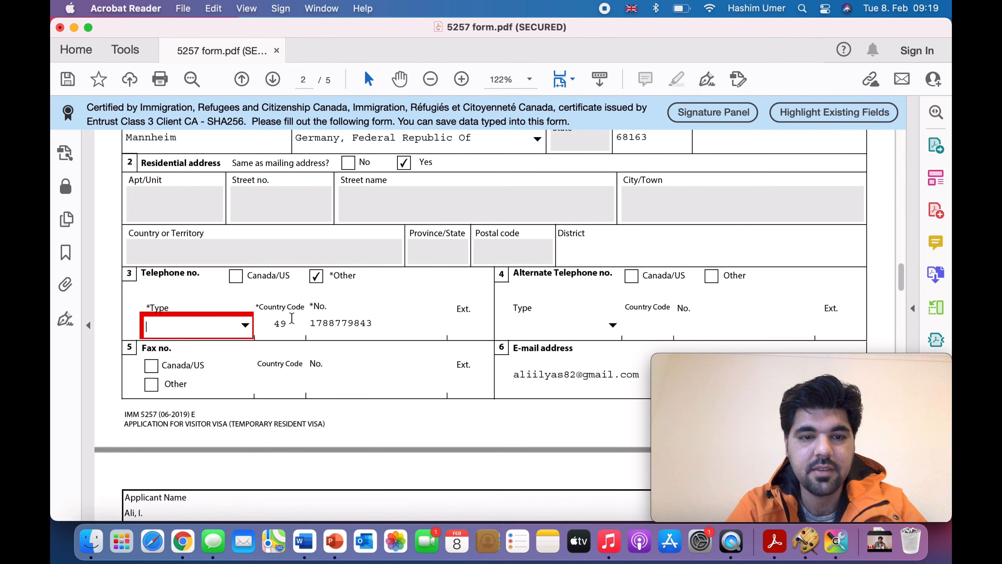
{"action": "left_click", "coordinate": [245, 325]}
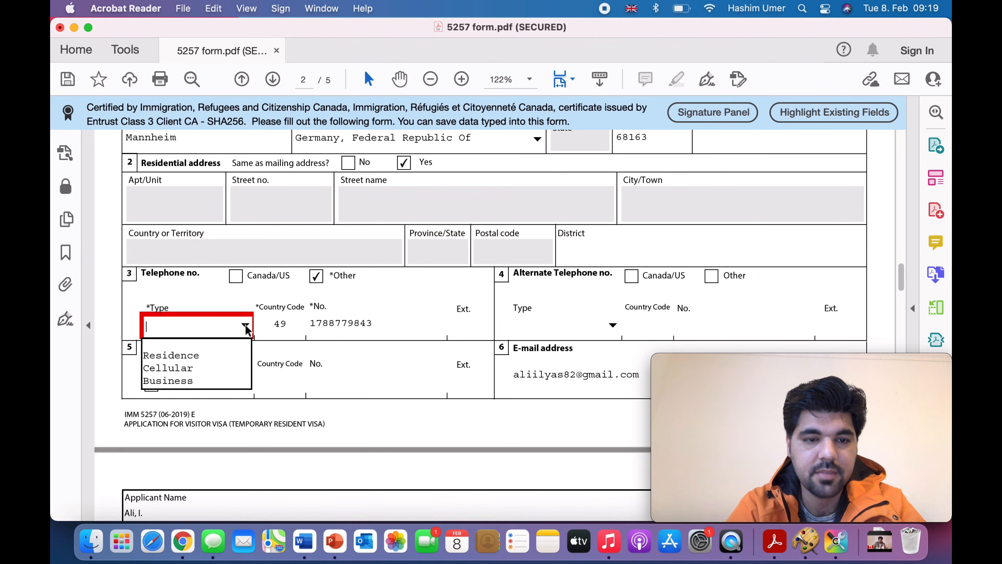
{"action": "left_click", "coordinate": [190, 369]}
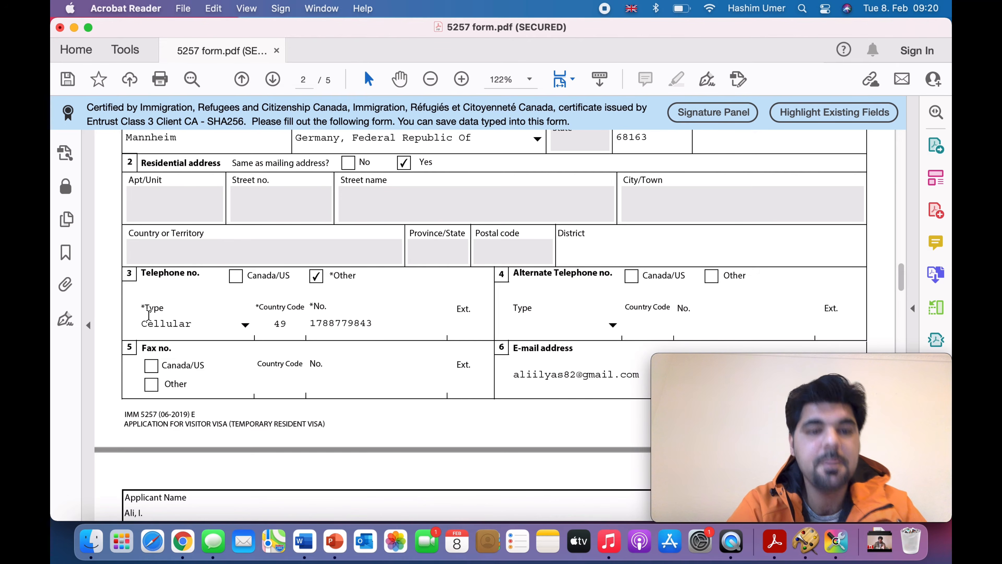
Step: Re-run Validate at the end of page 5 and confirm success, adding the barcode page
{"action": "scroll", "coordinate": [293, 398], "scroll_direction": "down", "scroll_amount": 8}
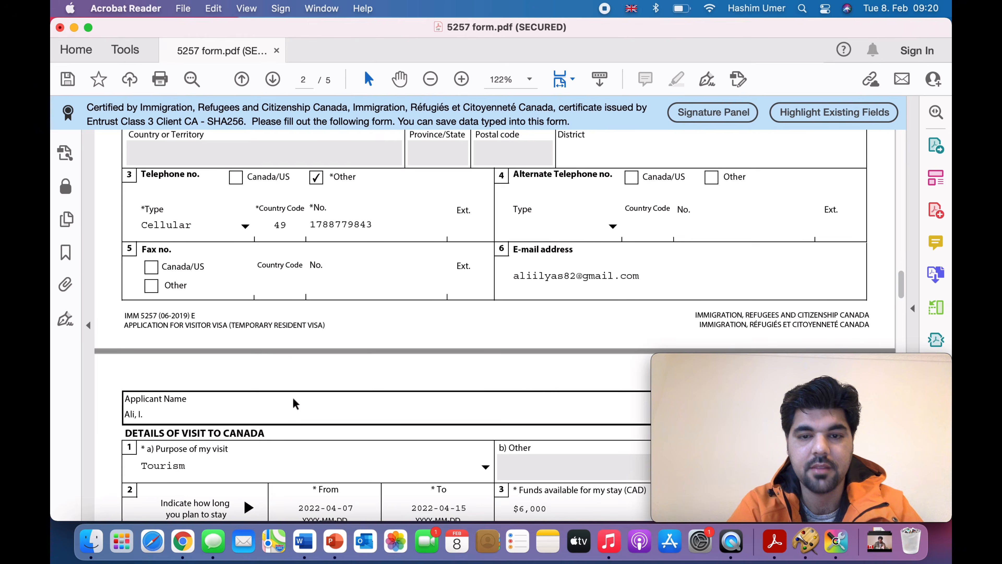
{"action": "scroll", "coordinate": [293, 398], "scroll_direction": "down", "scroll_amount": 20}
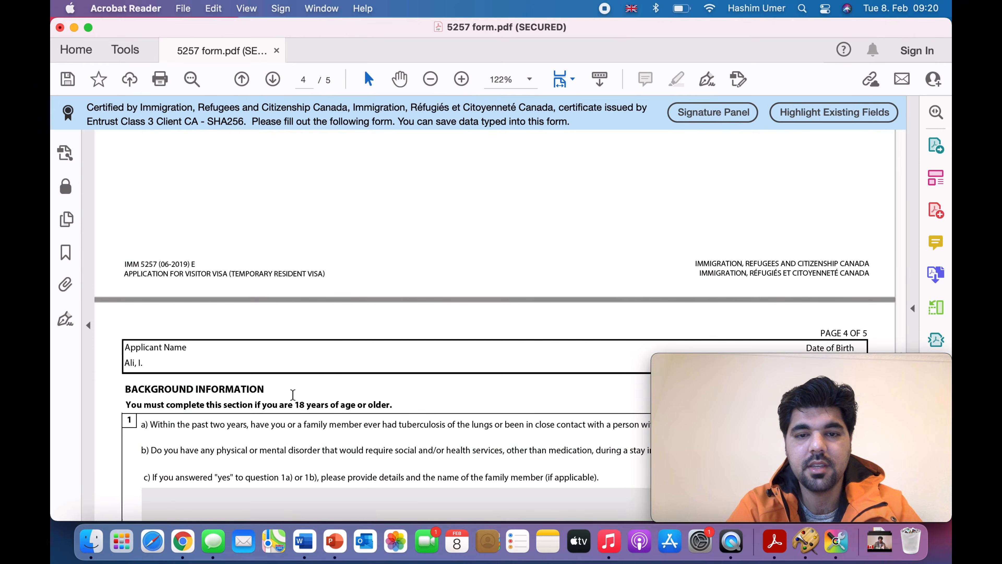
{"action": "scroll", "coordinate": [293, 395], "scroll_direction": "down", "scroll_amount": 20}
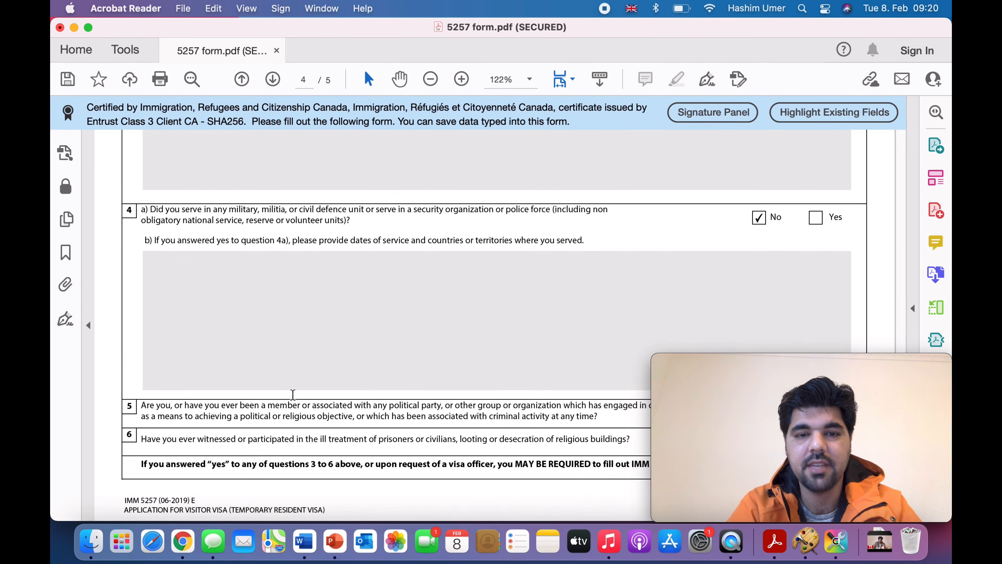
{"action": "scroll", "coordinate": [295, 400], "scroll_direction": "down", "scroll_amount": 15}
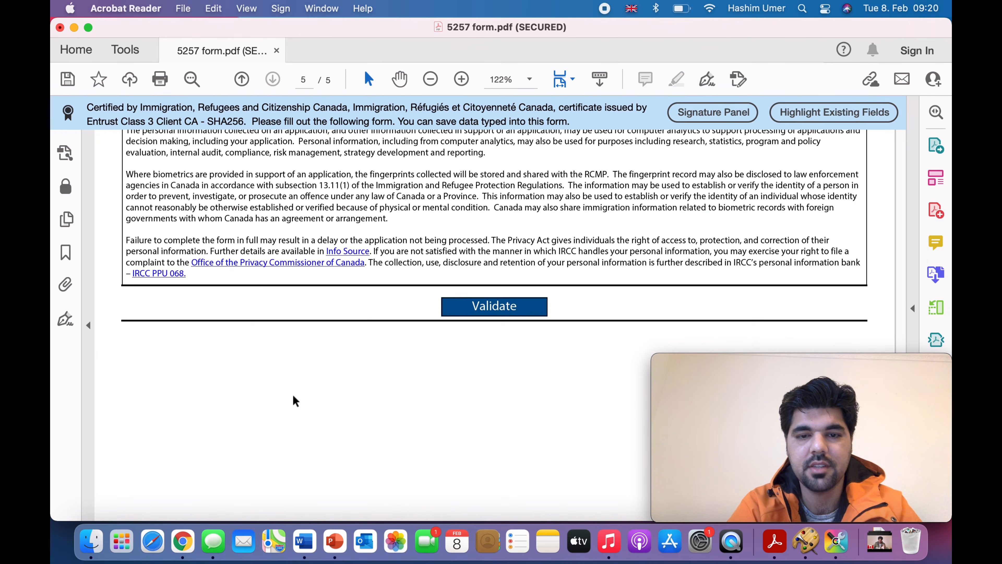
{"action": "left_click", "coordinate": [489, 295]}
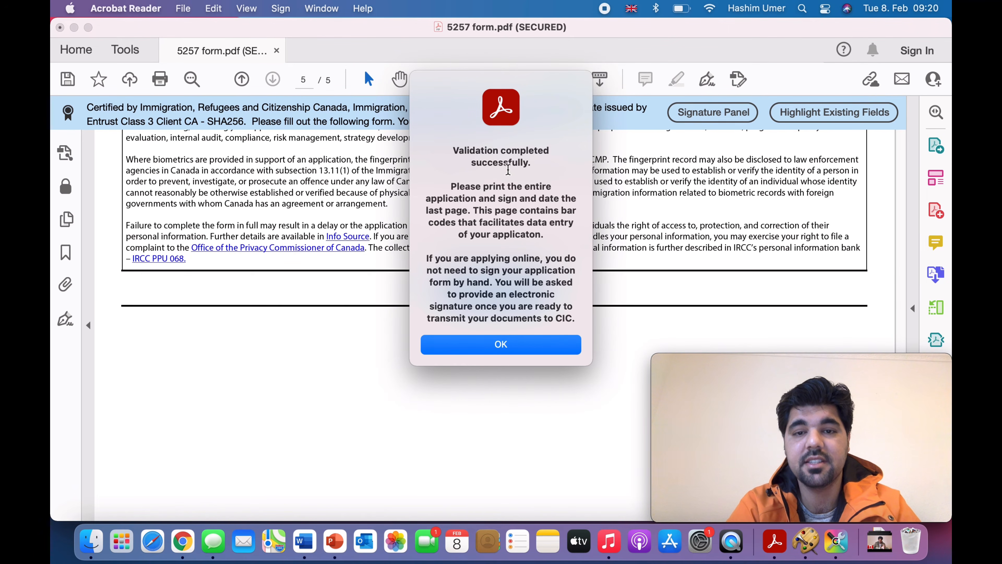
{"action": "left_click", "coordinate": [499, 345]}
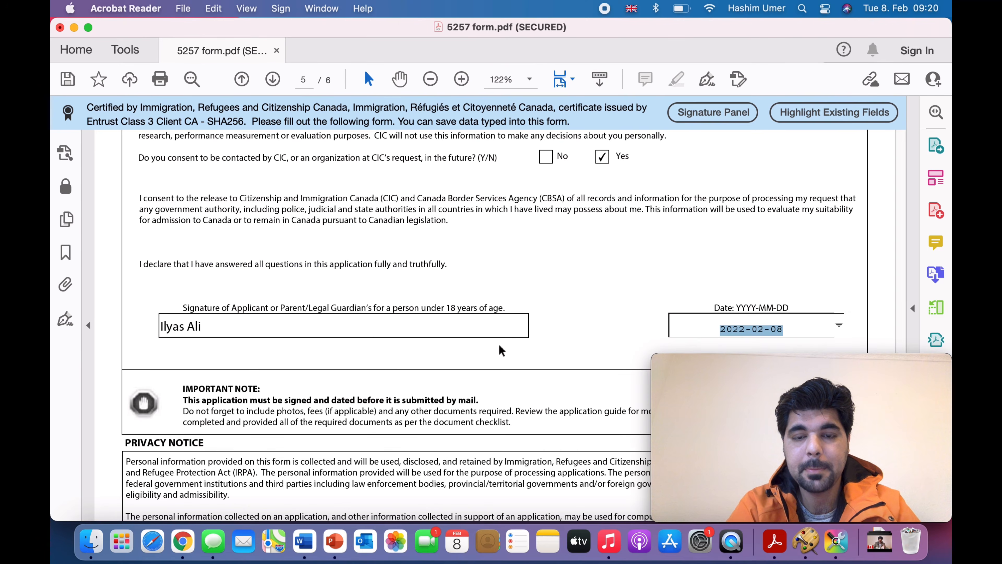
{"action": "scroll", "coordinate": [500, 349], "scroll_direction": "down", "scroll_amount": 10}
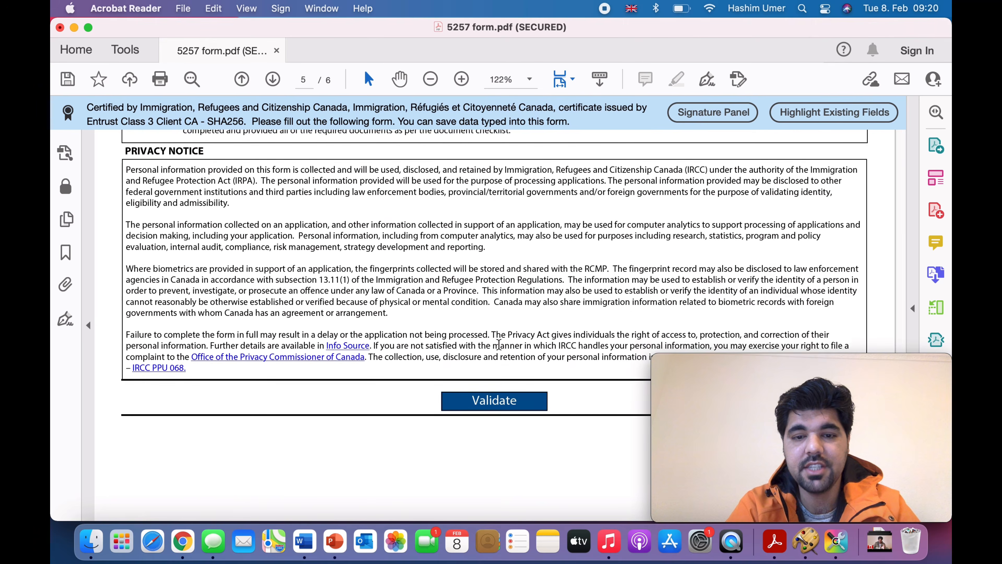
{"action": "scroll", "coordinate": [501, 350], "scroll_direction": "down", "scroll_amount": 12}
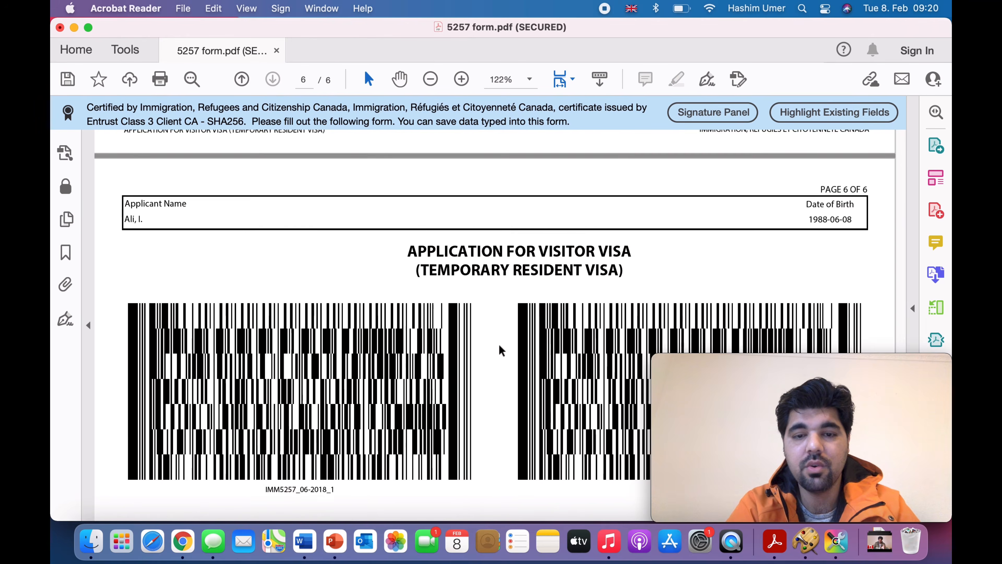
Step: Close 5257 form.pdf, saving the filled-in changes
{"action": "scroll", "coordinate": [501, 350], "scroll_direction": "down", "scroll_amount": 5}
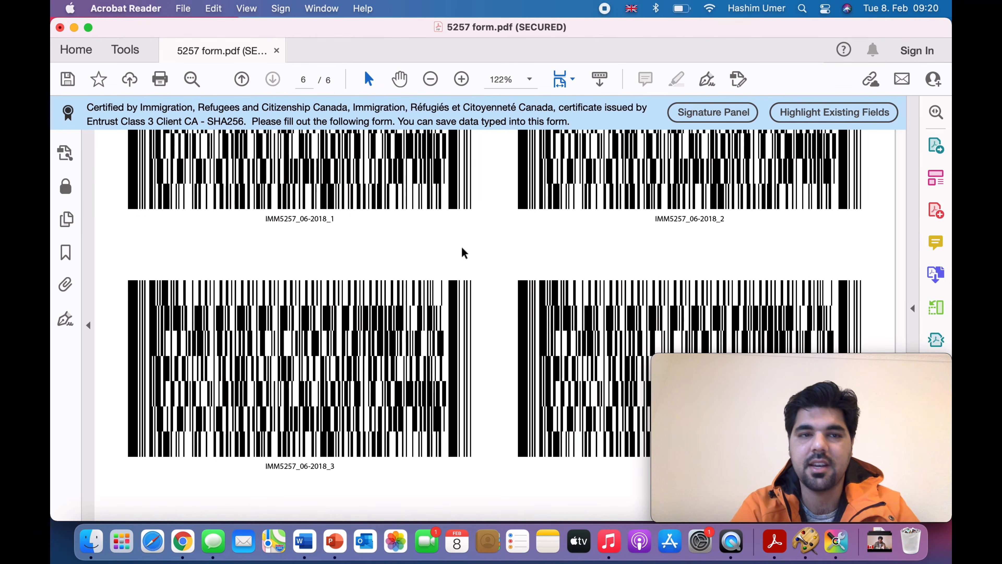
{"action": "left_click", "coordinate": [60, 27]}
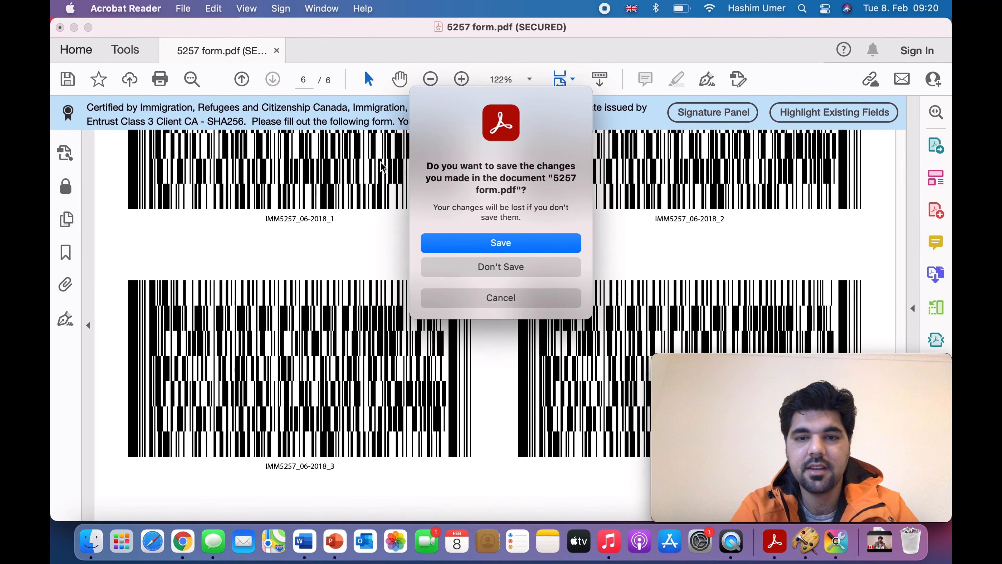
{"action": "left_click", "coordinate": [508, 243]}
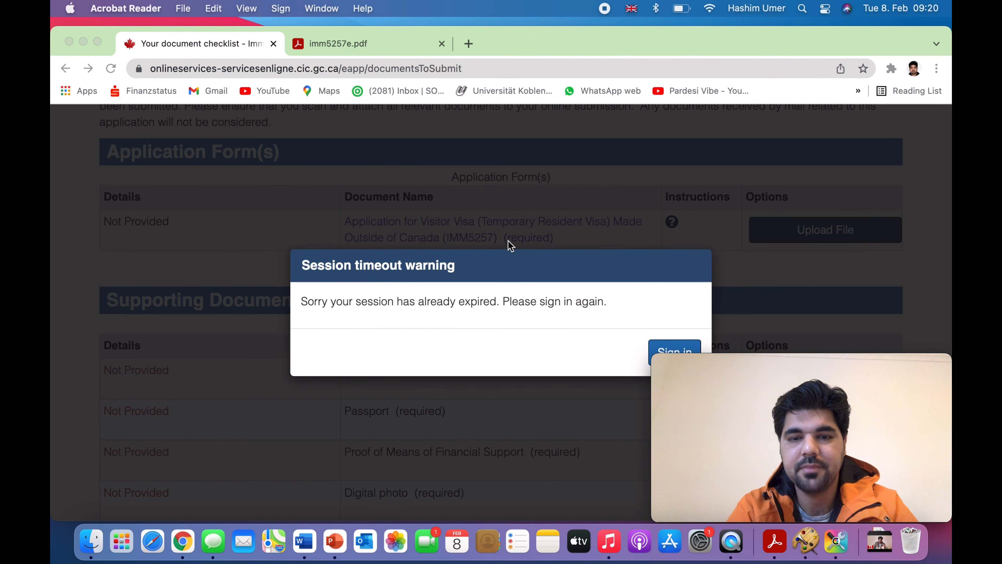
Step: Restore the expired IRCC portal session and open the IMM5257 form in a new tab
{"action": "left_click", "coordinate": [661, 350]}
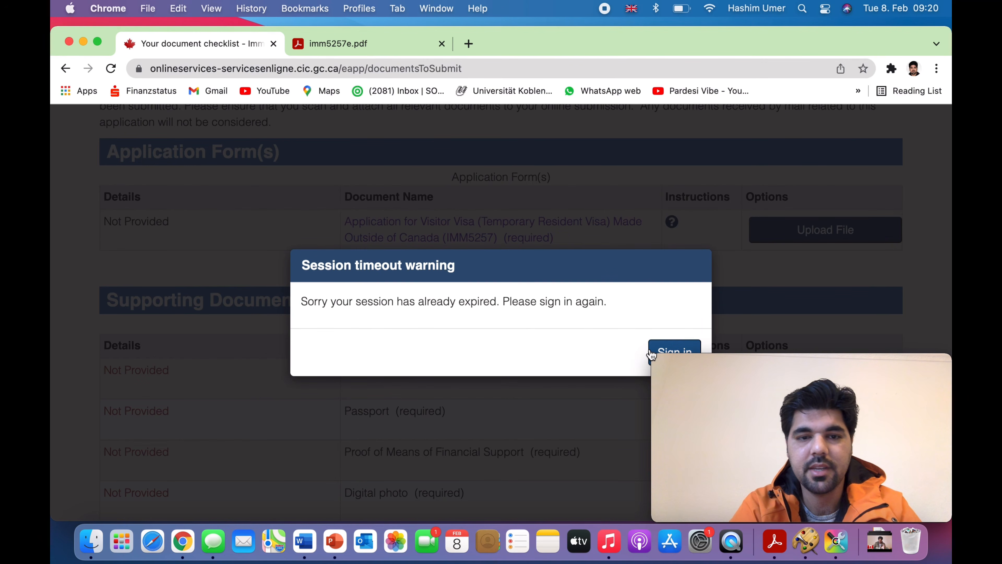
{"action": "left_click", "coordinate": [666, 352]}
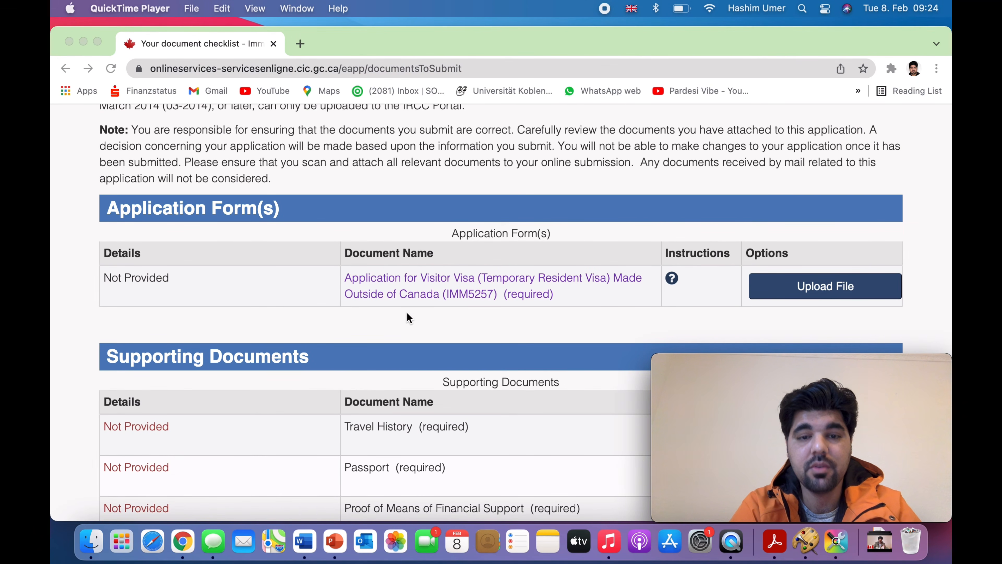
{"action": "left_click", "coordinate": [439, 278]}
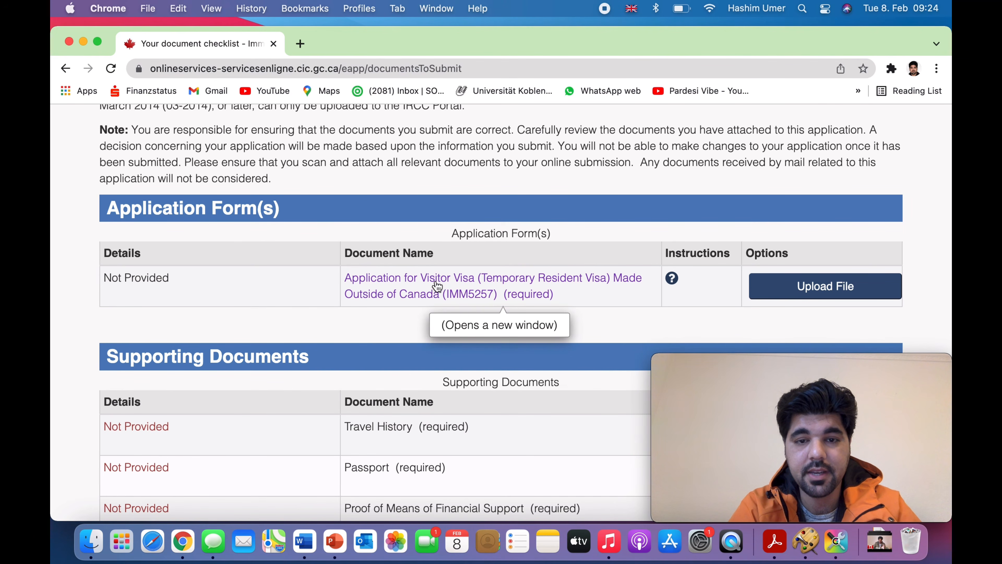
{"action": "left_click", "coordinate": [436, 291]}
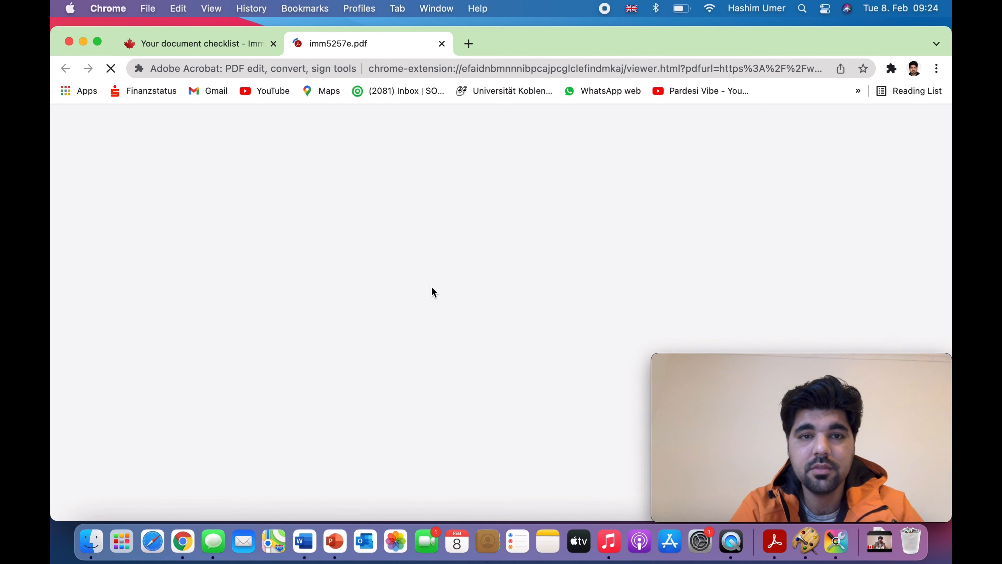